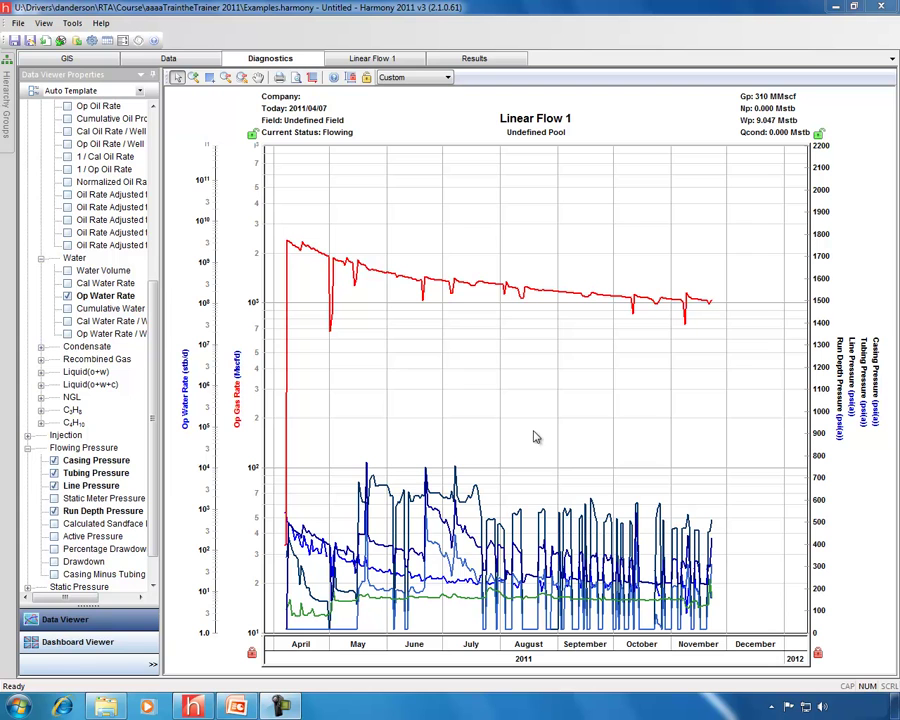
Shift the Linear Flow 1 production data on the Fetkovich plot to match the typecurve stems and examine the late-time points
click(372, 60)
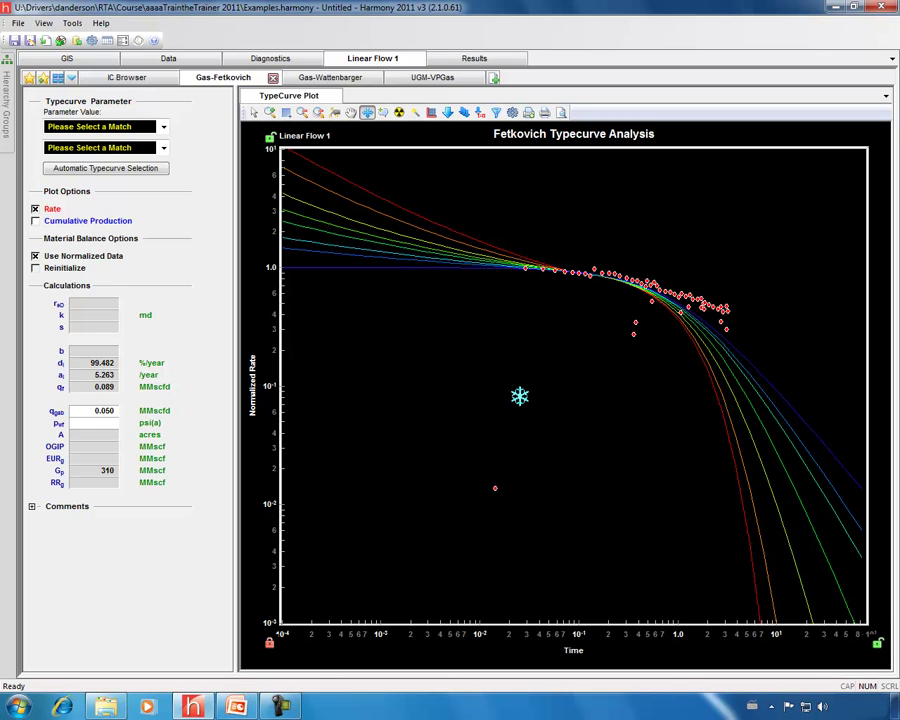
drag(625, 321, 607, 328)
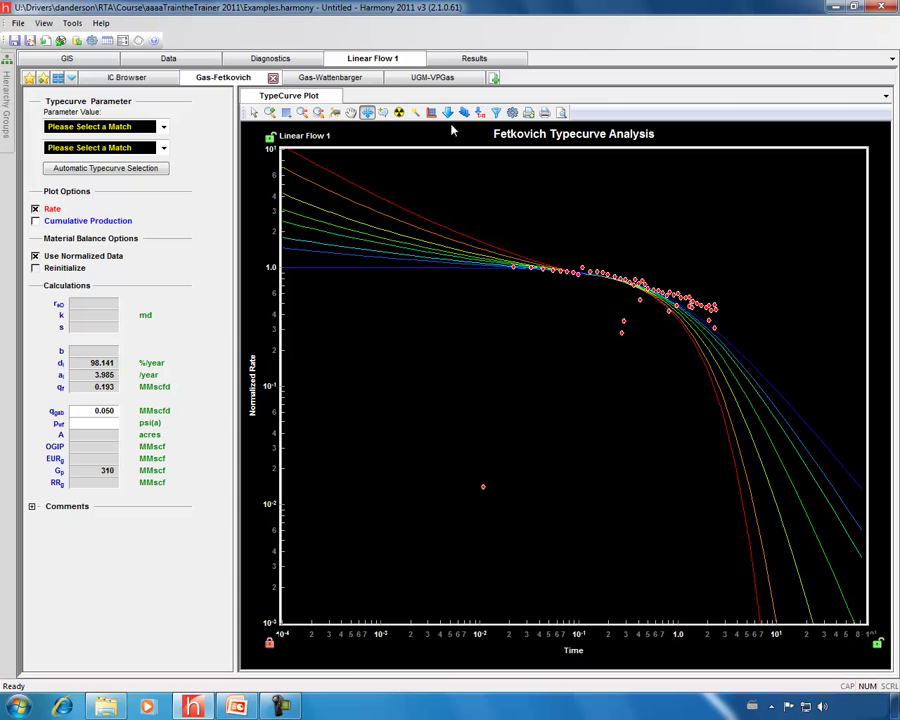
click(270, 112)
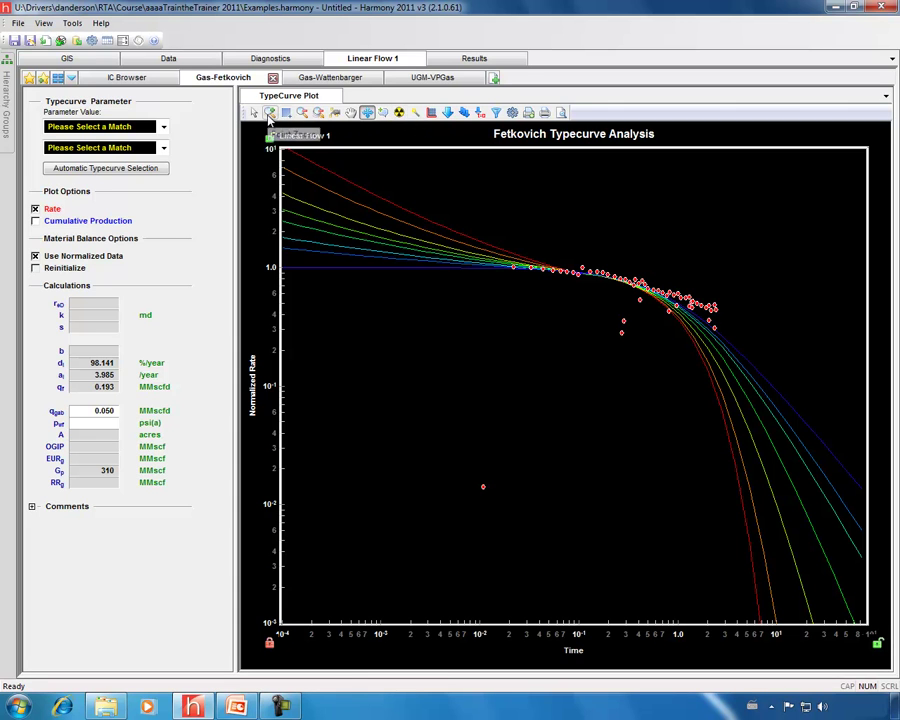
click(651, 299)
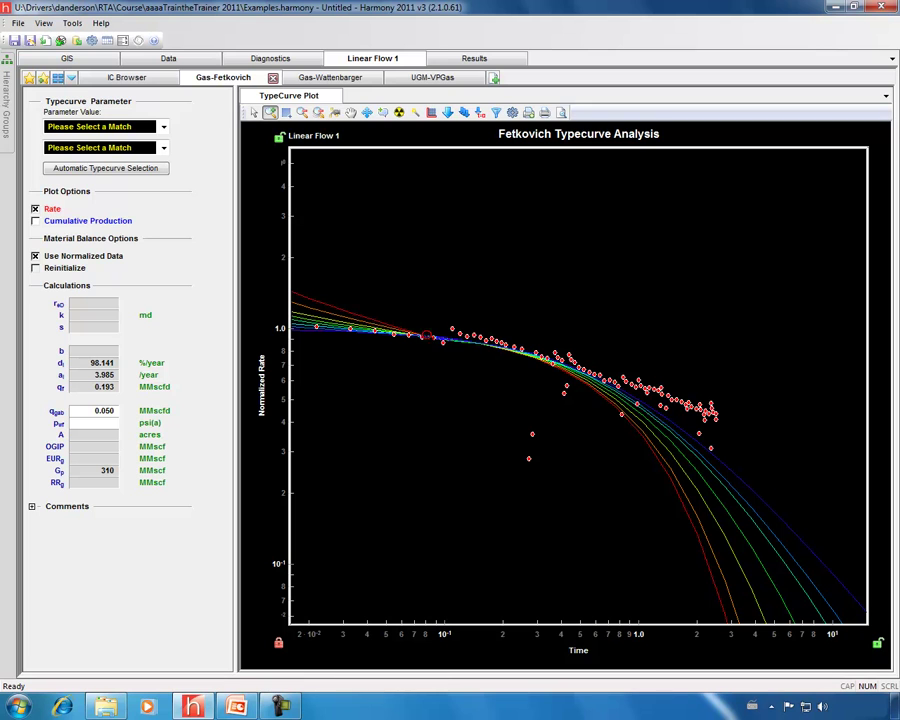
click(351, 112)
drag(457, 440, 560, 395)
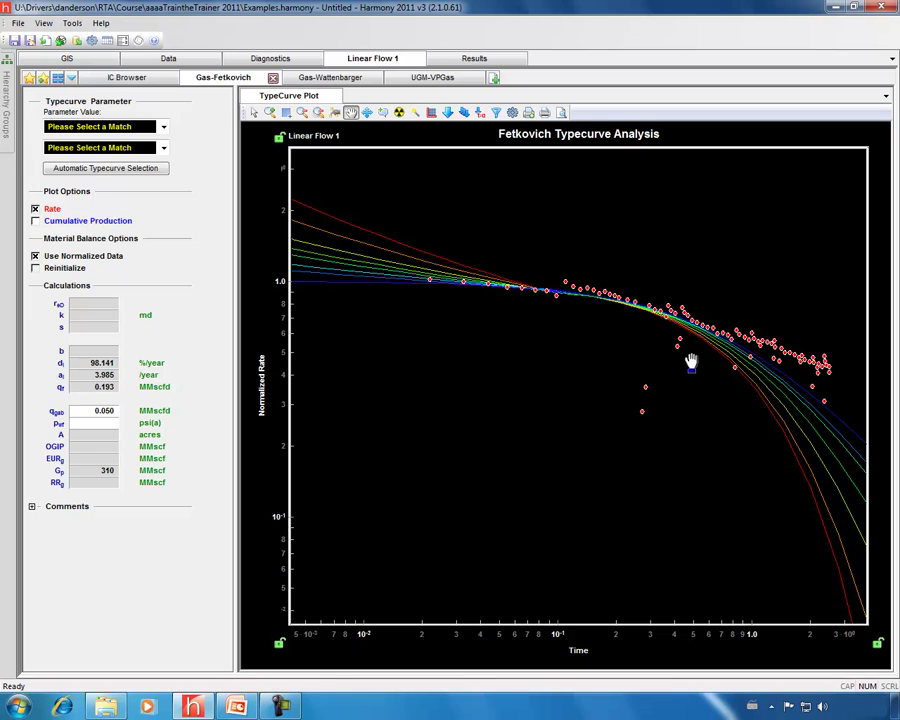
click(254, 114)
mouse_move(773, 362)
Examine the Wattenbarger typecurve match and its raw data derivative, and compare it with the UGM-VPGas plots
click(326, 77)
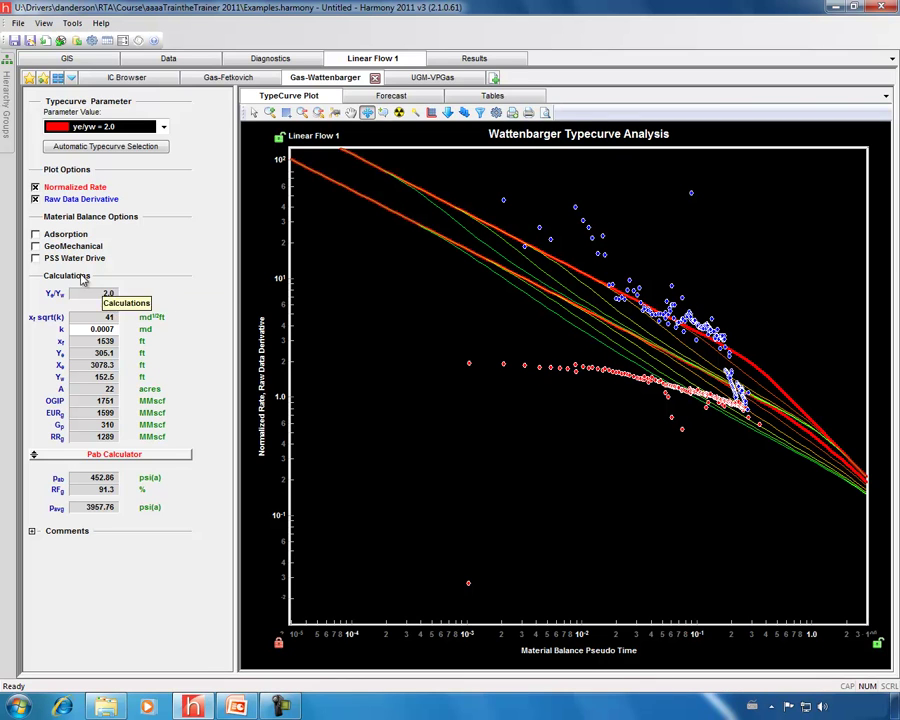
click(35, 199)
click(35, 199)
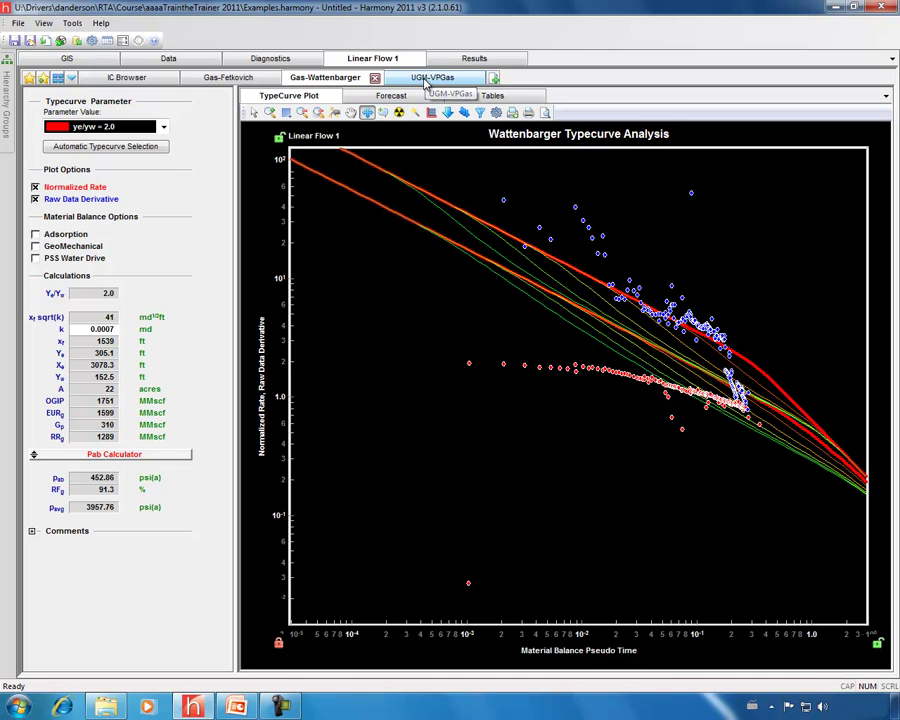
click(428, 80)
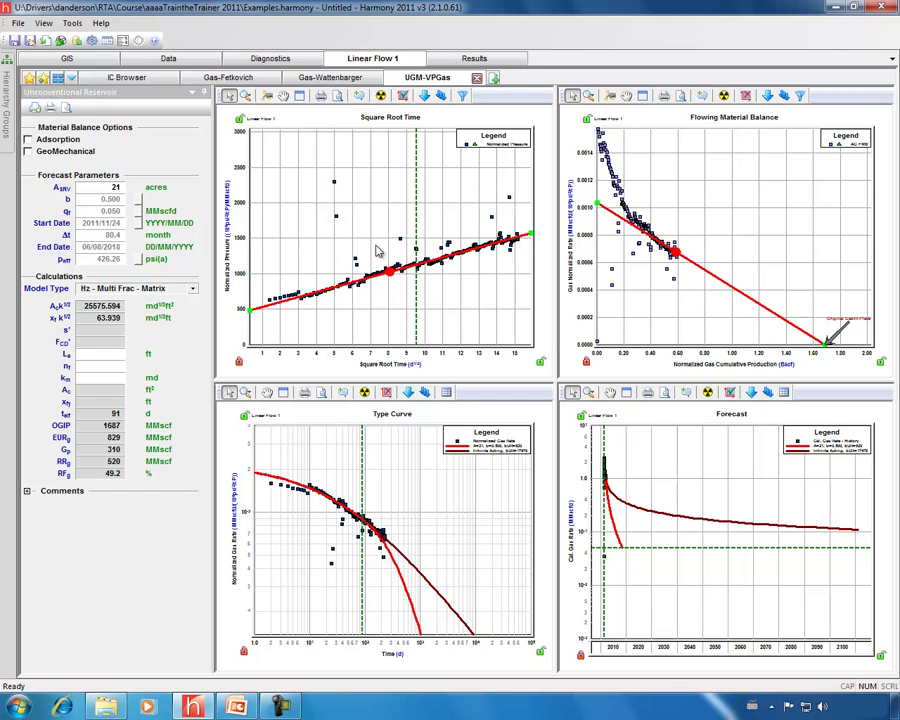
click(337, 78)
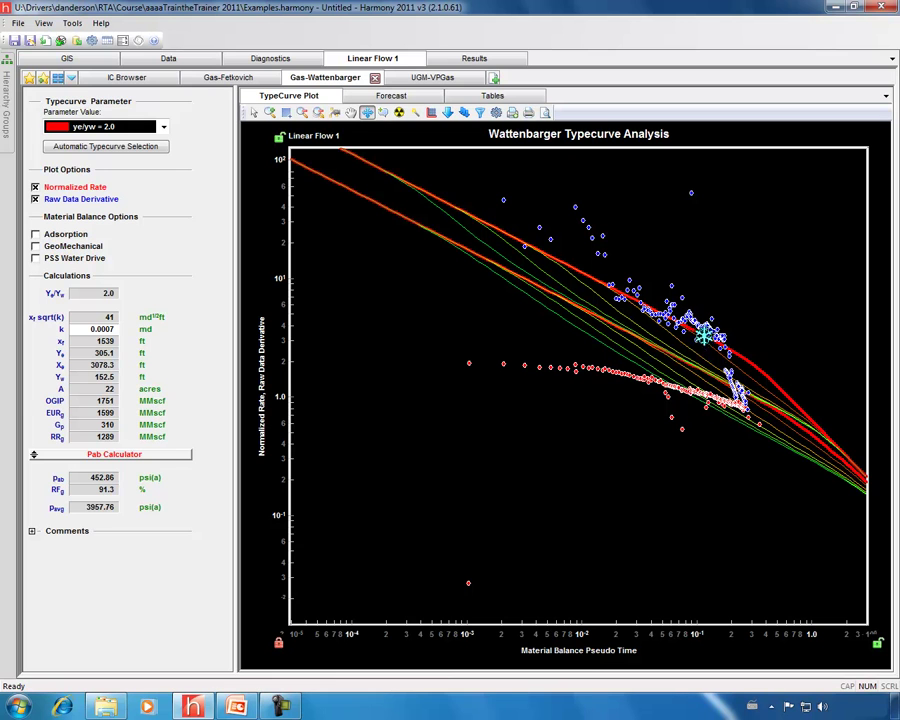
Rotate the UGM-VPGas Flowing Material Balance line to give a stimulated area of about 33 acres, extending the cumulative production axis to fit
click(432, 77)
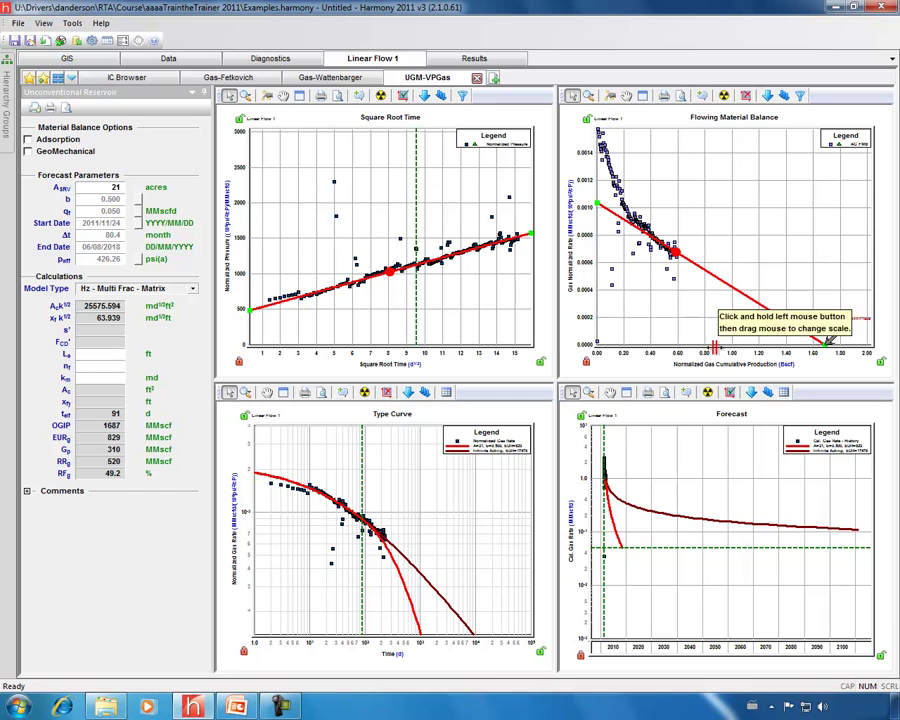
drag(714, 354, 680, 354)
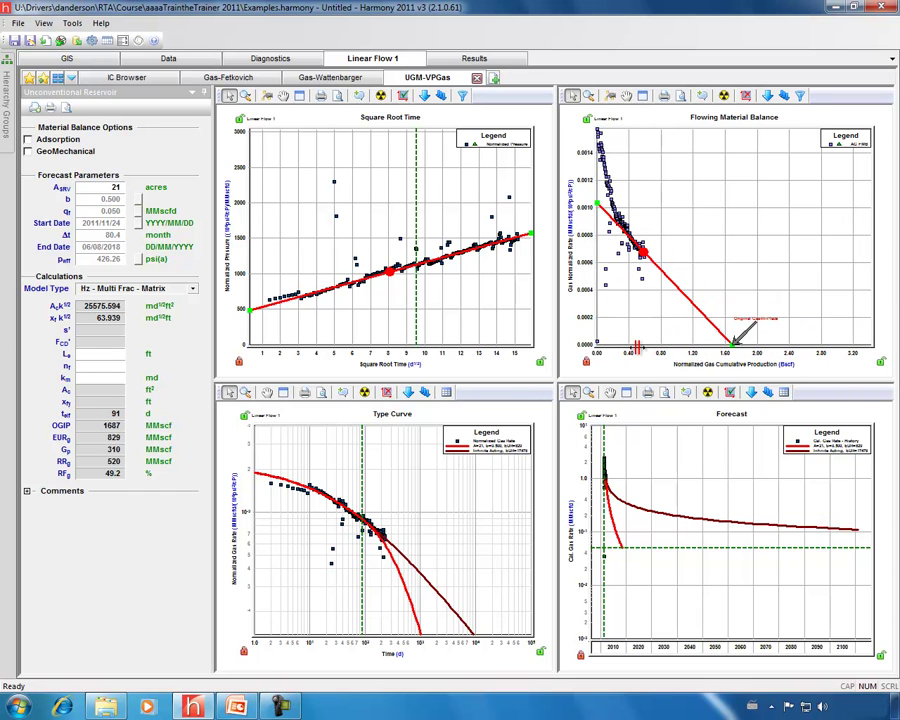
drag(682, 298, 755, 315)
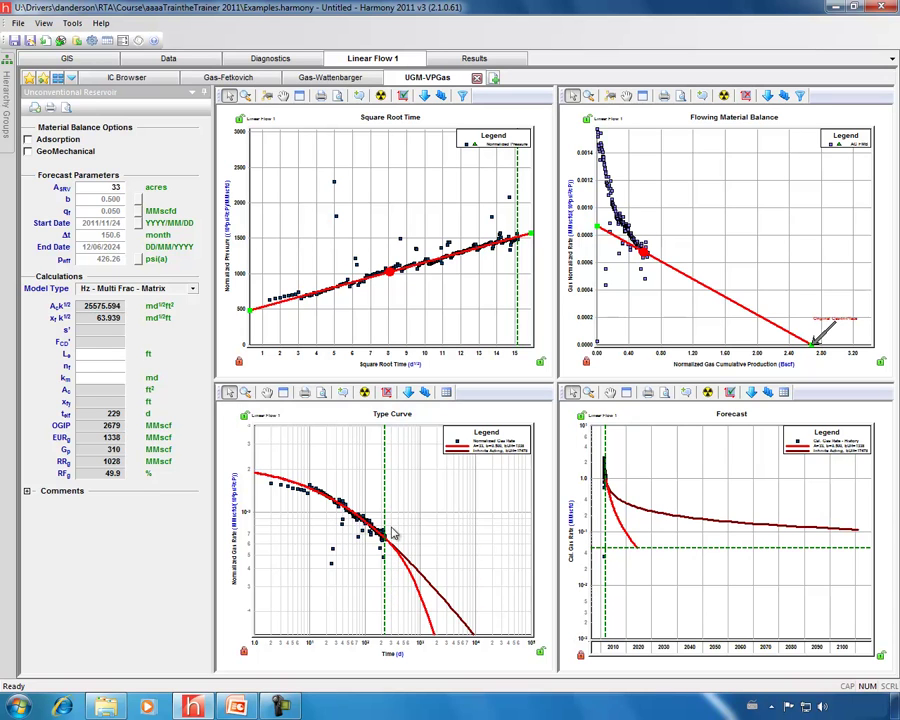
Shift the Square Root Time analysis line above and below the data to test the type curve response, and return it to the data
mouse_move(386, 565)
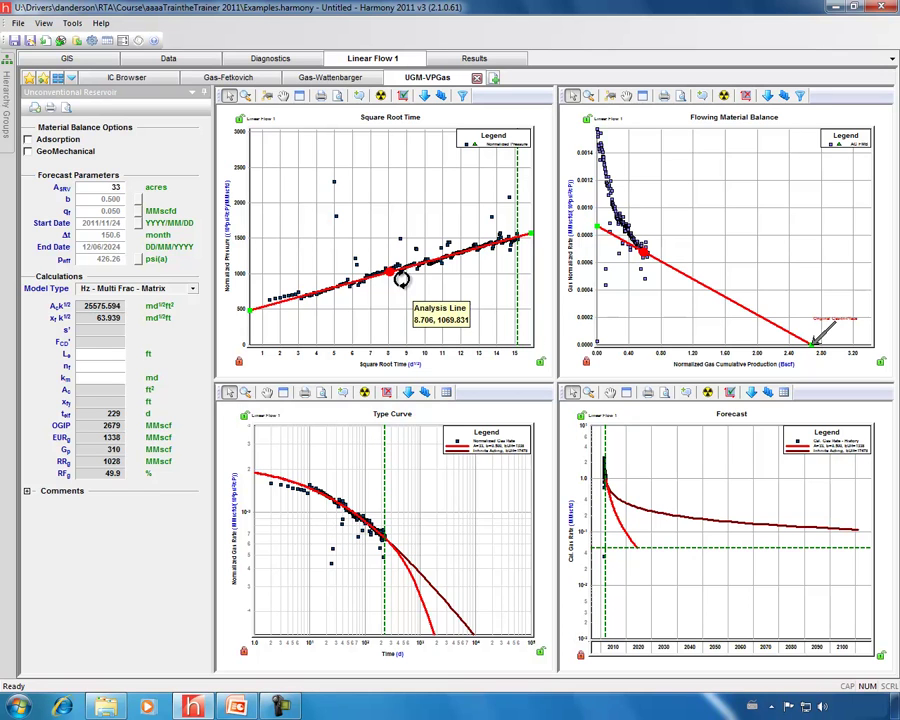
drag(388, 270, 394, 240)
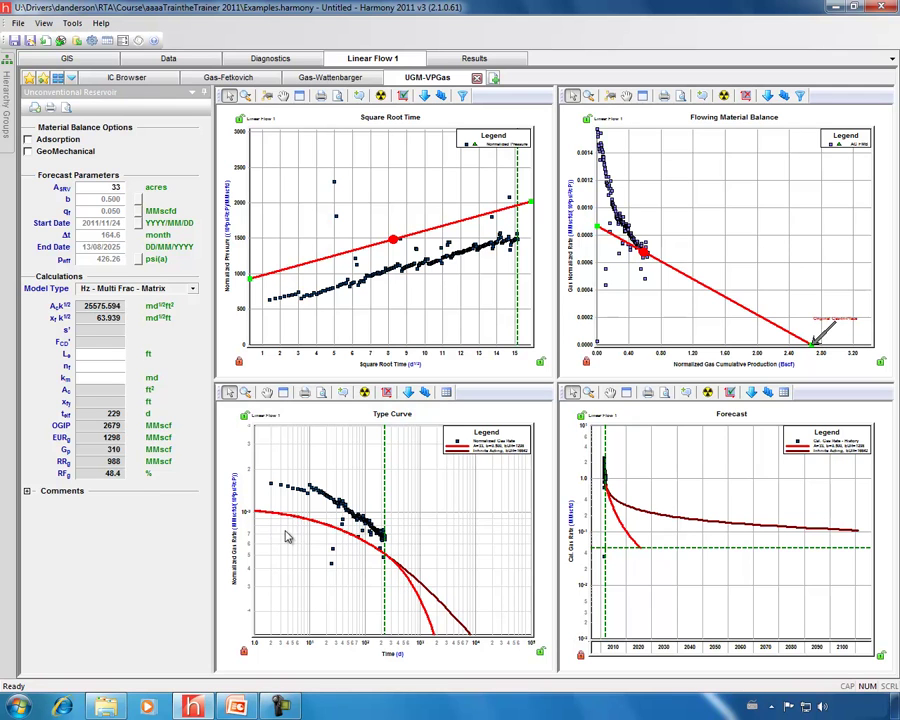
drag(372, 243, 426, 294)
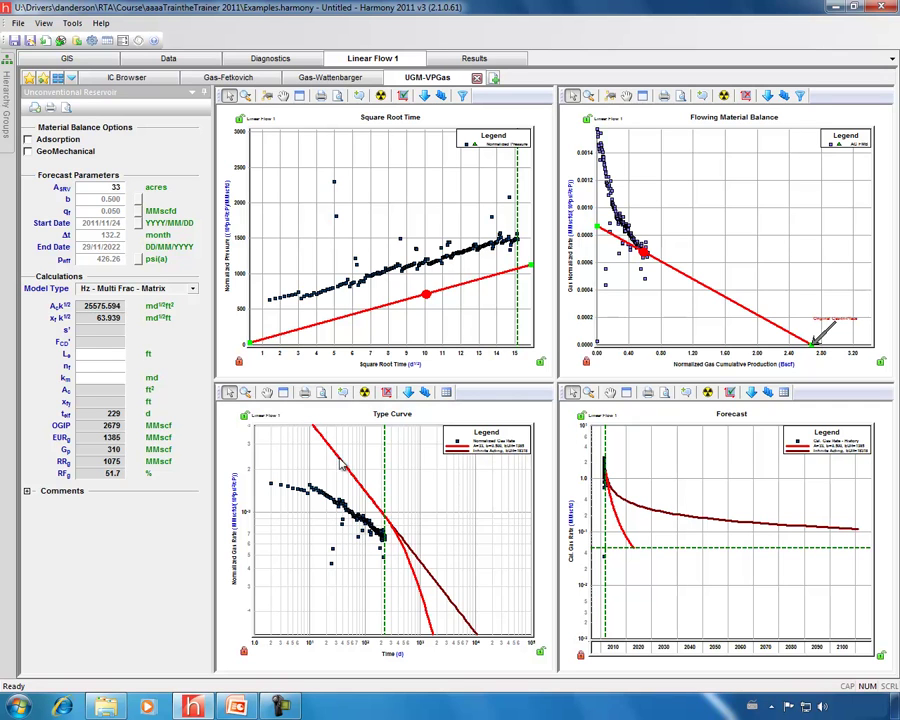
drag(238, 478, 240, 512)
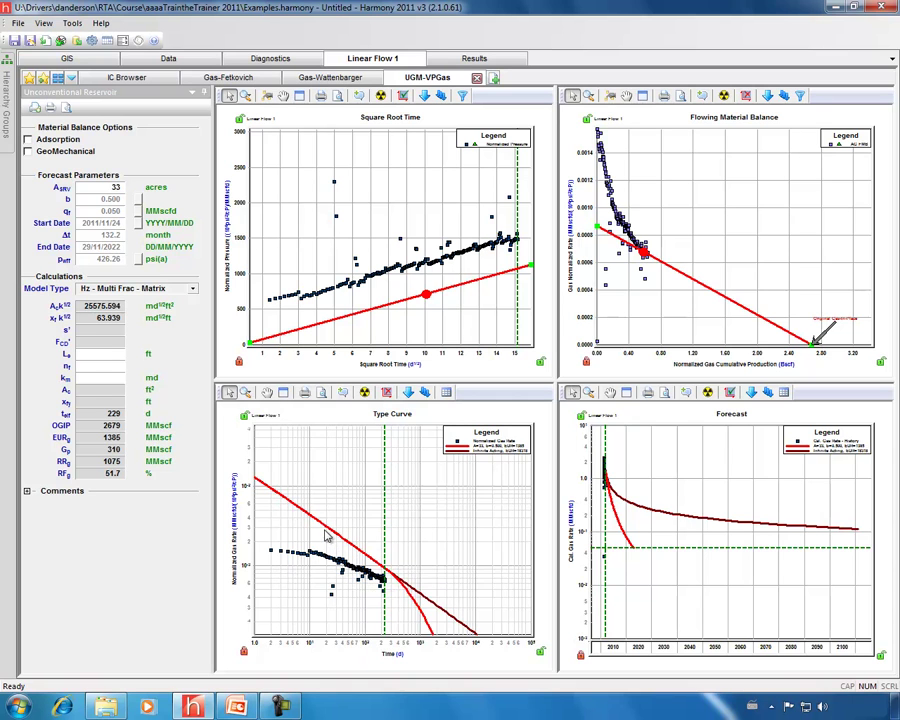
mouse_move(362, 260)
drag(428, 292, 428, 262)
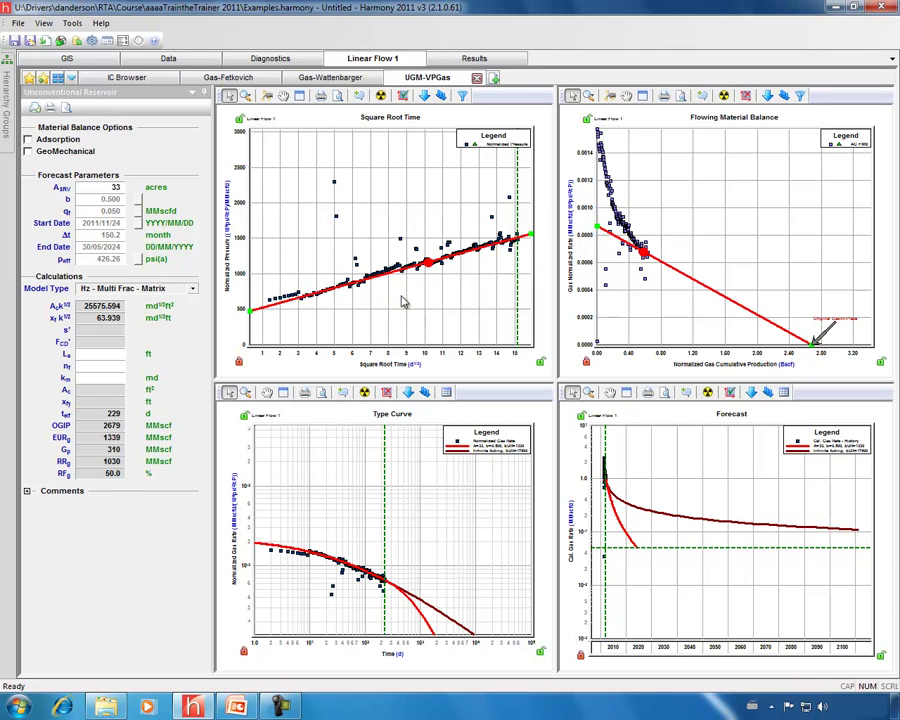
Rotate the Square Root Time line to fit the data with an Ac√k of about 25,755, and rescale the Type Curve axes
drag(322, 291, 365, 292)
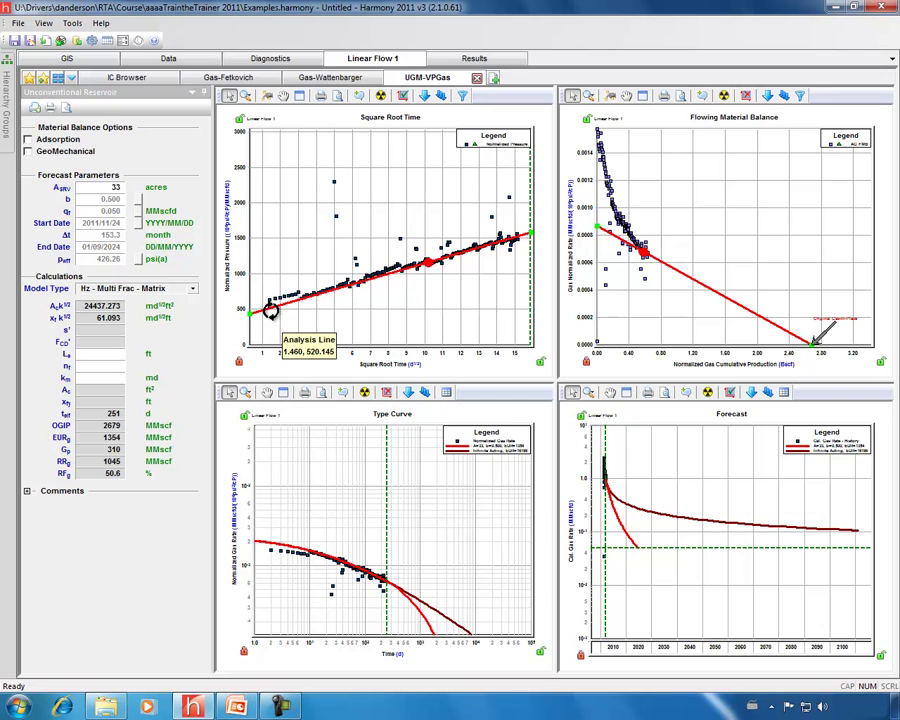
drag(269, 305, 272, 307)
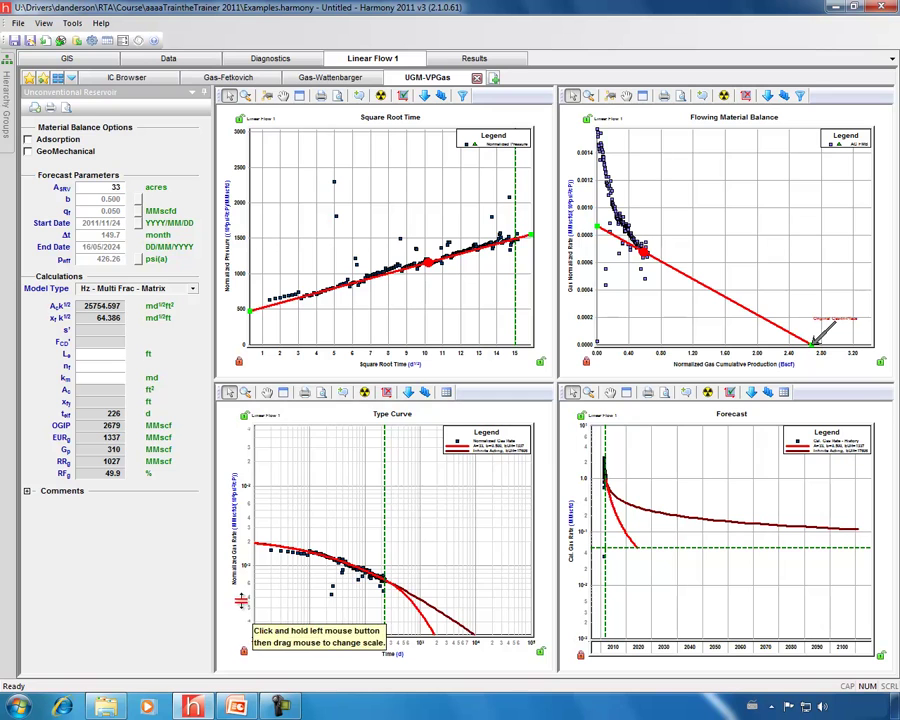
drag(245, 505, 244, 594)
drag(284, 644, 296, 644)
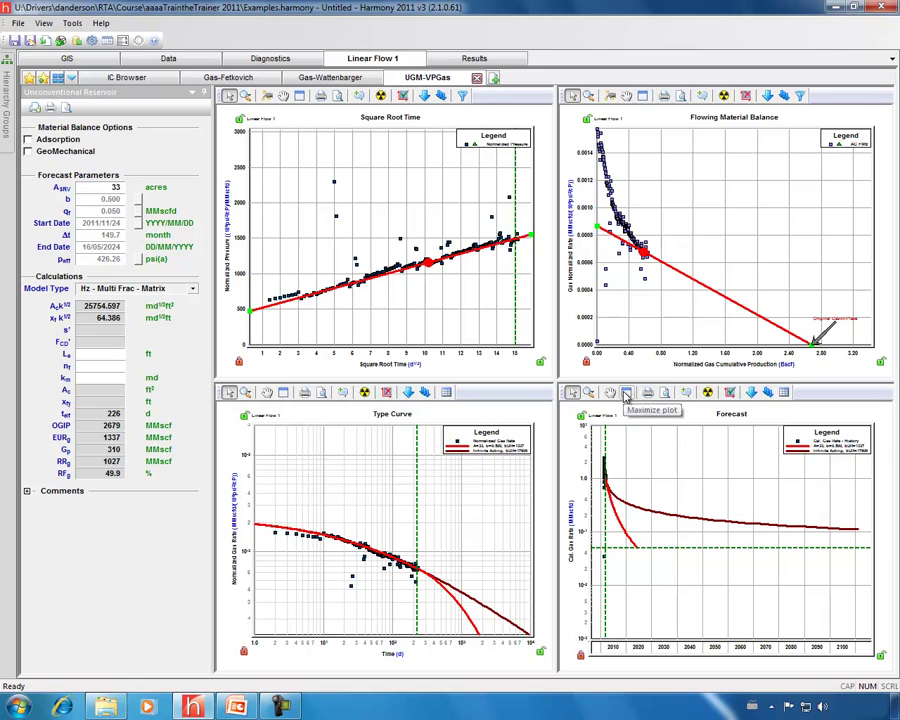
Set the forecast duration to 360 months and rescale the enlarged Forecast plot's axes to fit the full forecast
click(627, 394)
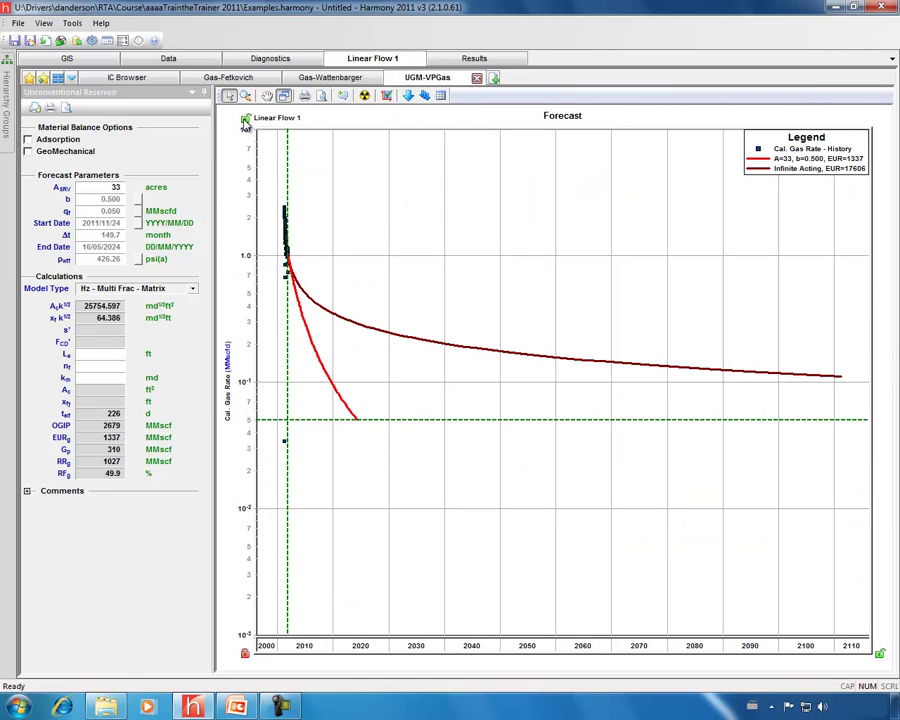
drag(245, 120, 246, 186)
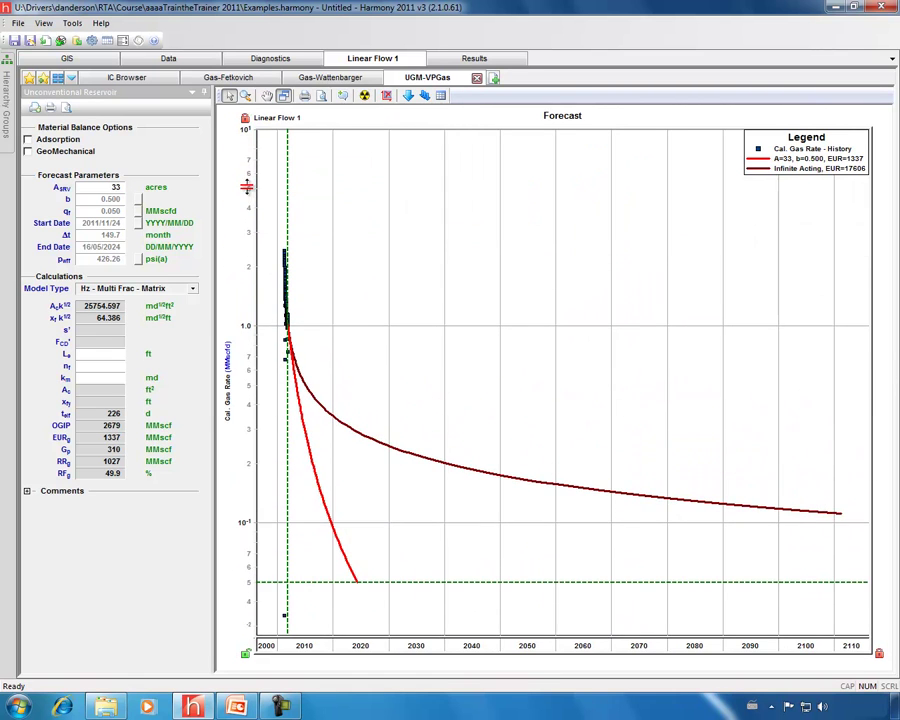
drag(255, 658, 421, 640)
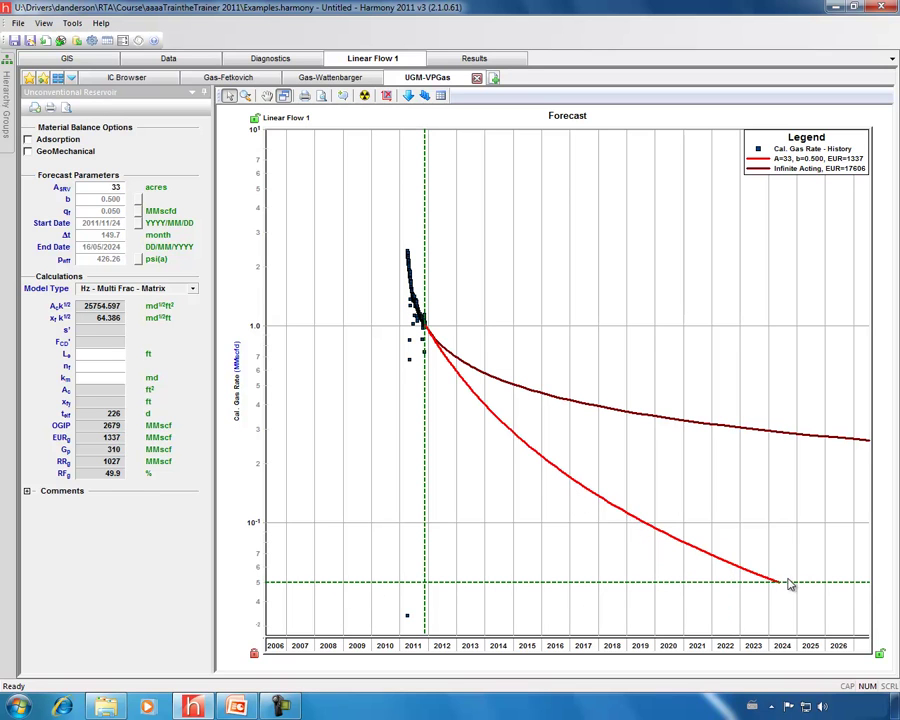
click(95, 241)
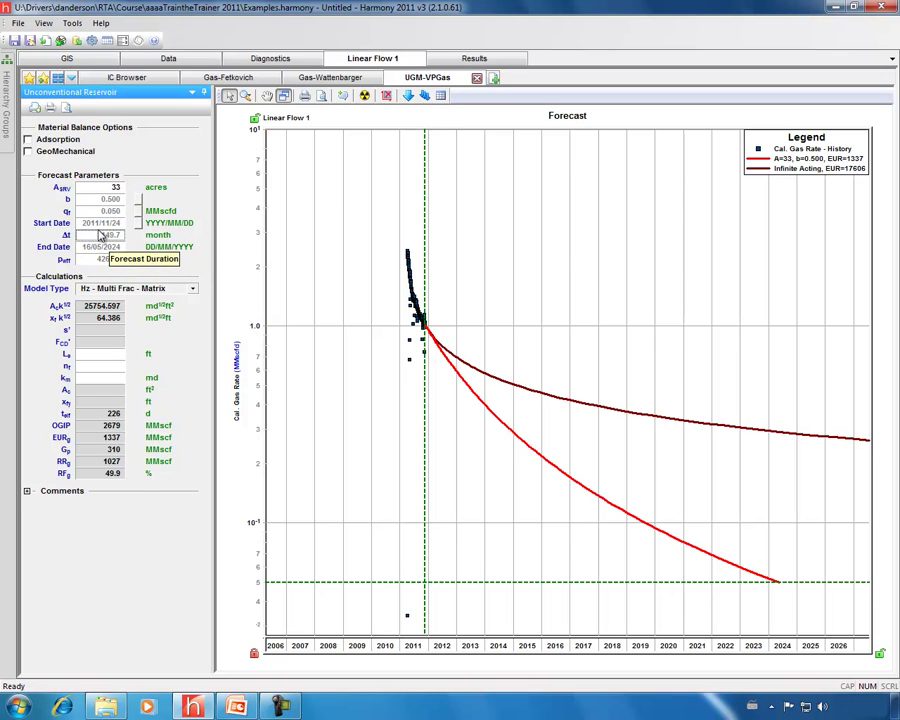
text(360)
key(Tab)
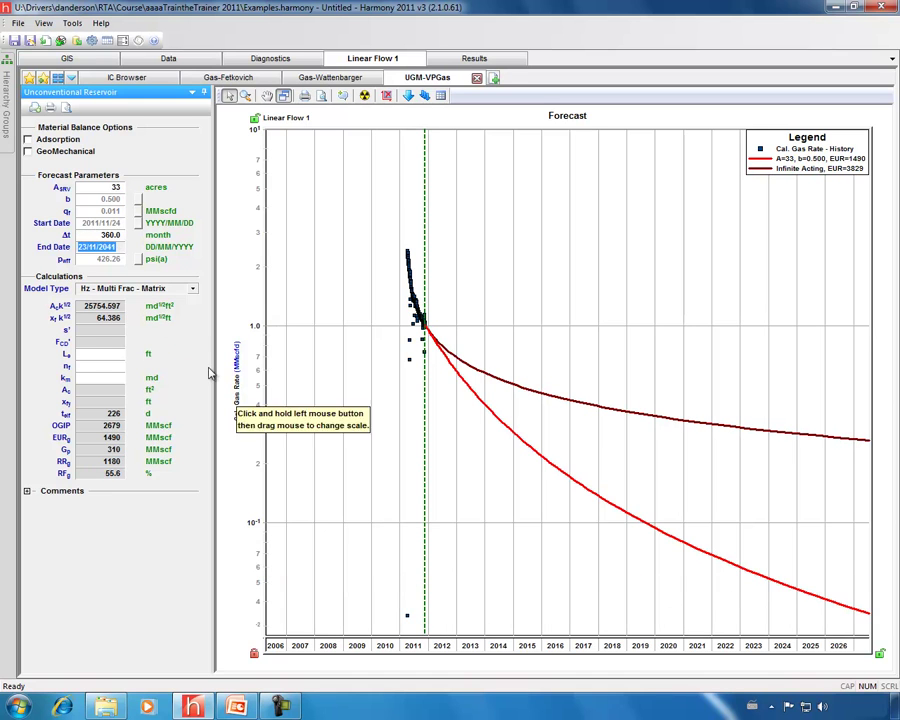
drag(703, 653, 465, 648)
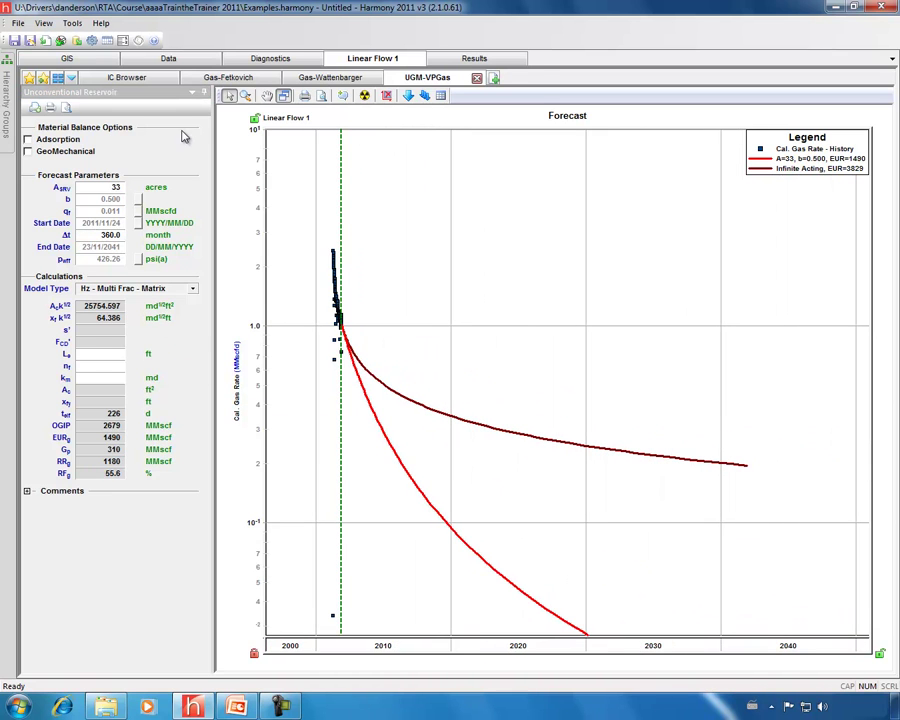
drag(258, 478, 266, 422)
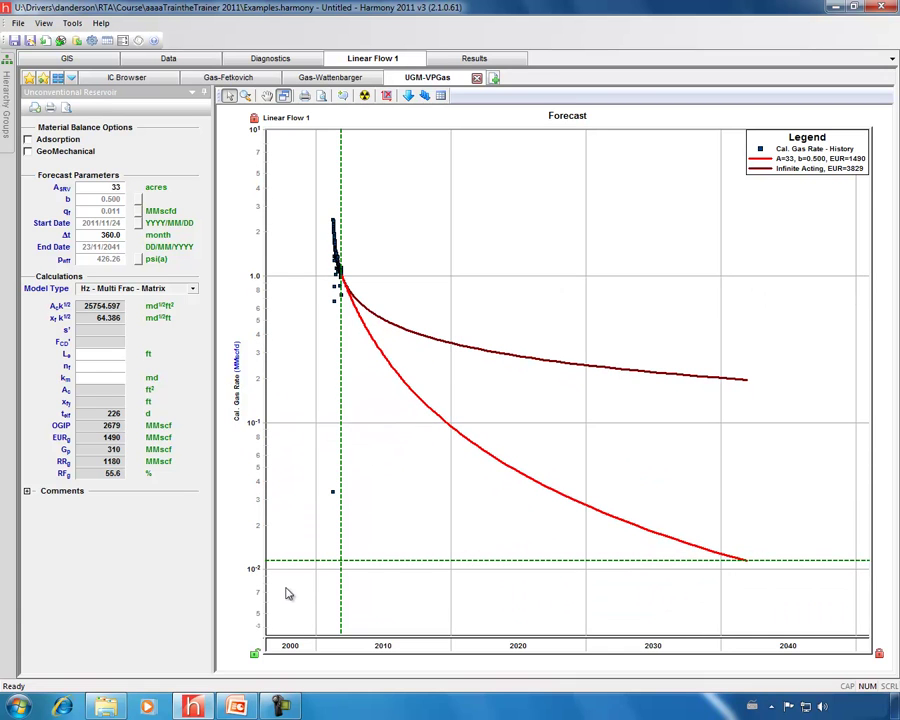
click(284, 95)
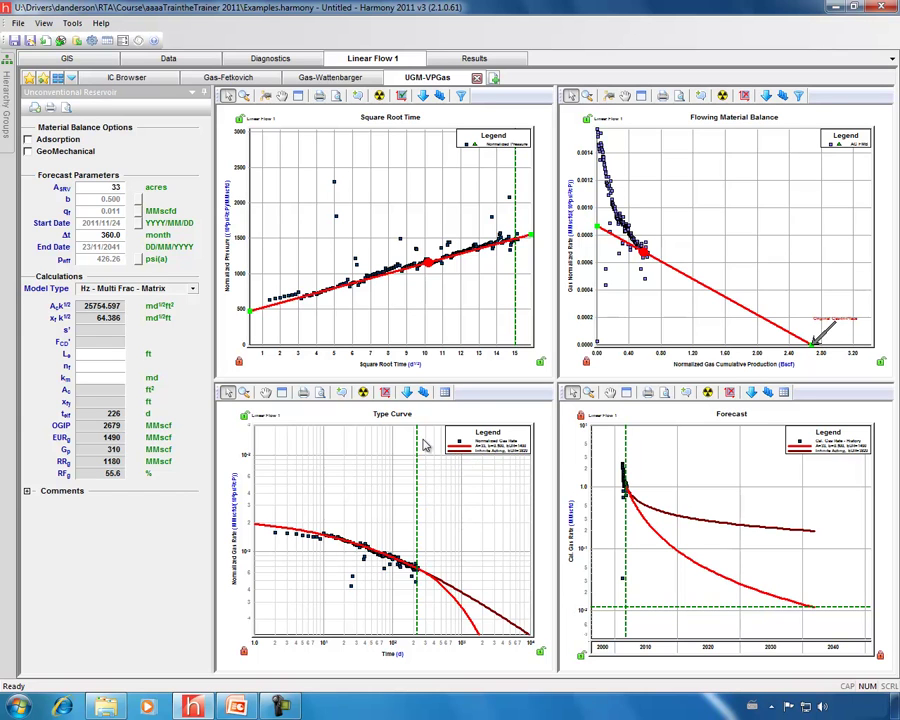
Add two user type curves with drainage areas of 40 and 80 acres, both with a decline exponent of 0.500
click(445, 392)
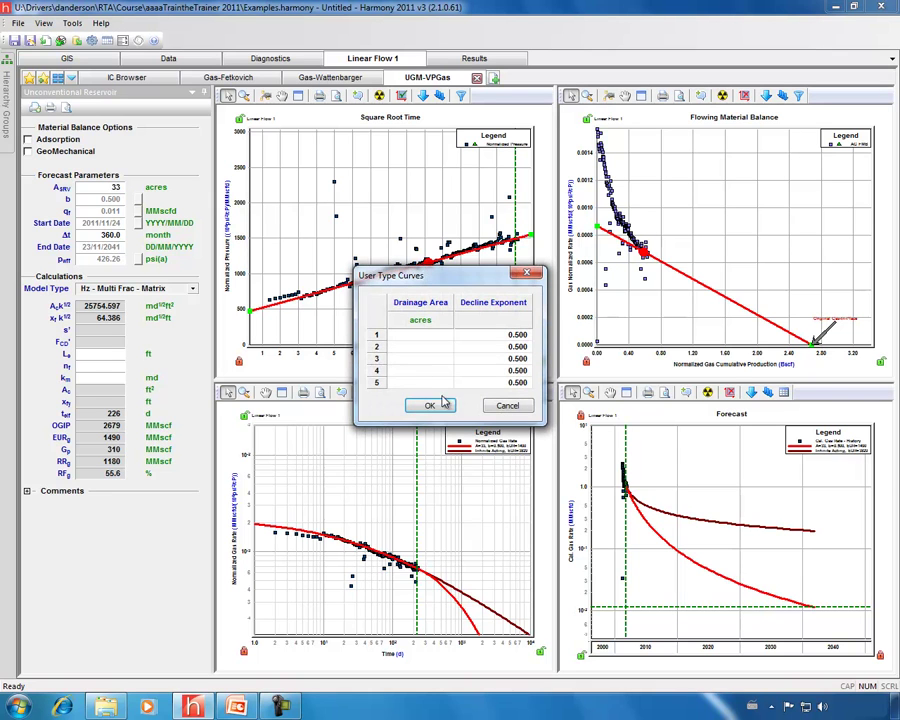
drag(420, 282, 408, 218)
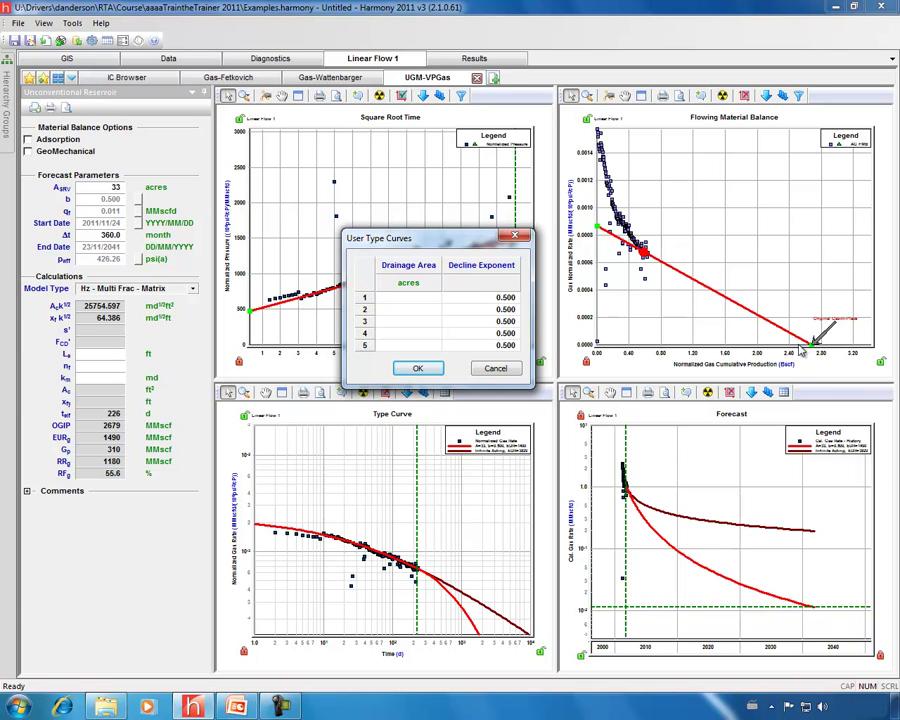
click(420, 300)
click(399, 313)
text(80)
click(420, 321)
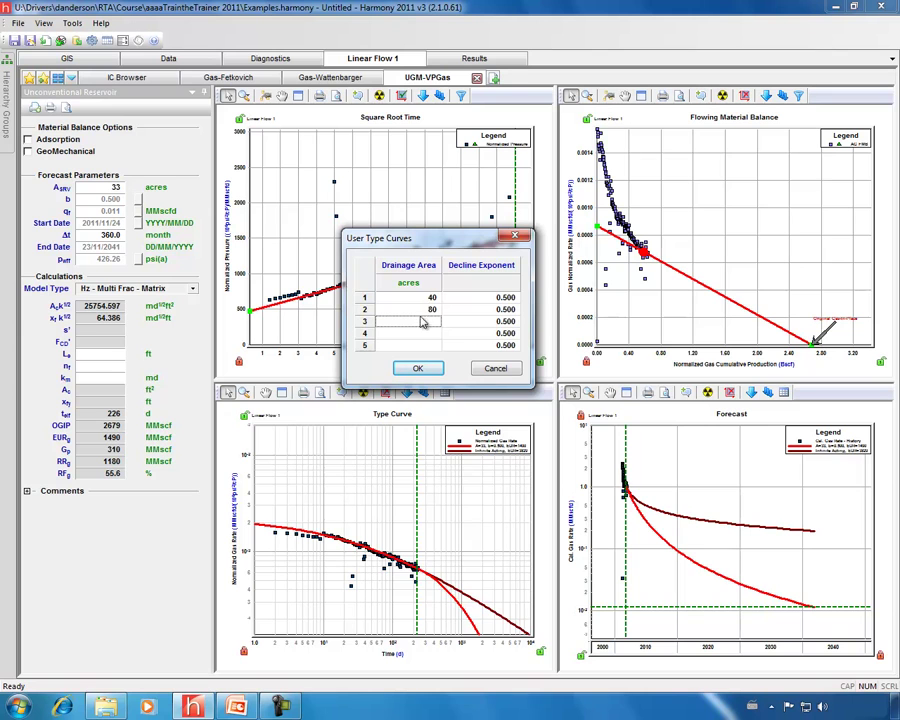
click(505, 311)
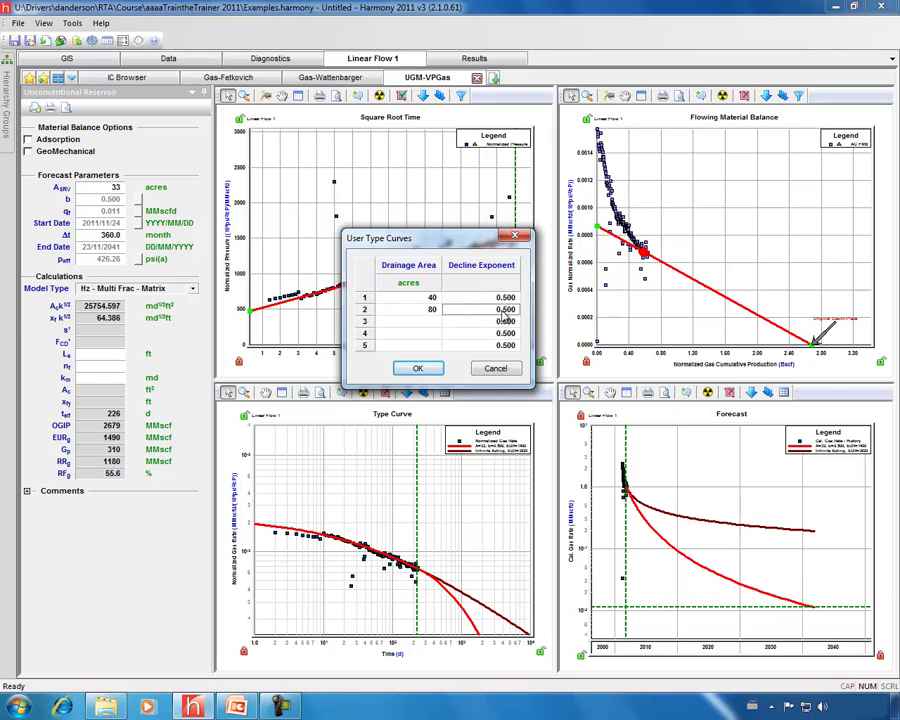
click(410, 367)
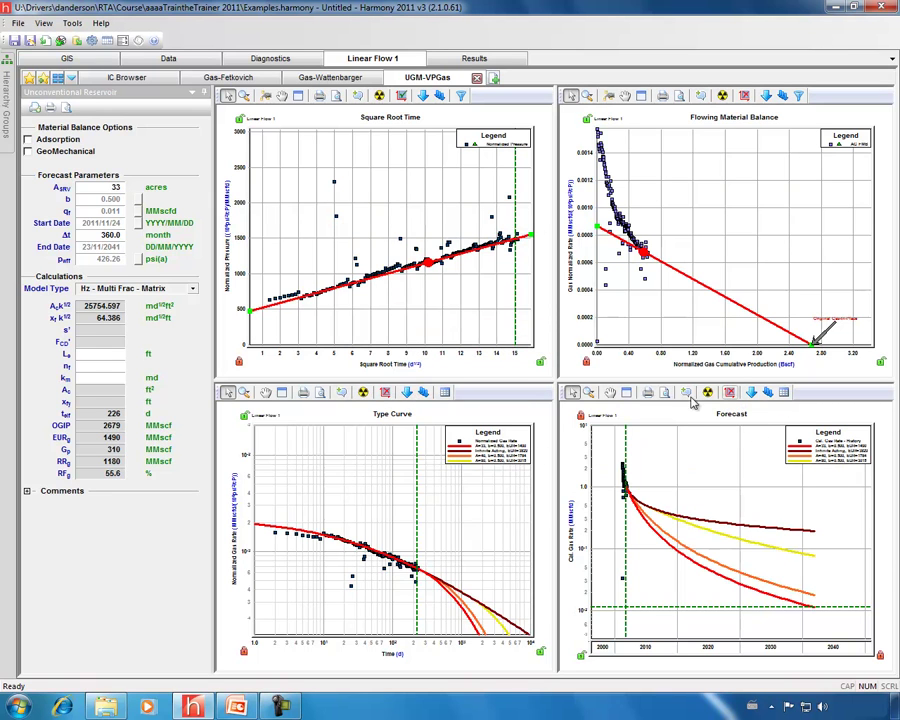
Enlarge the Forecast plot to compare the 33, 40 and 80 acre forecasts with the infinite-acting case, and restore the four-plot view
click(626, 393)
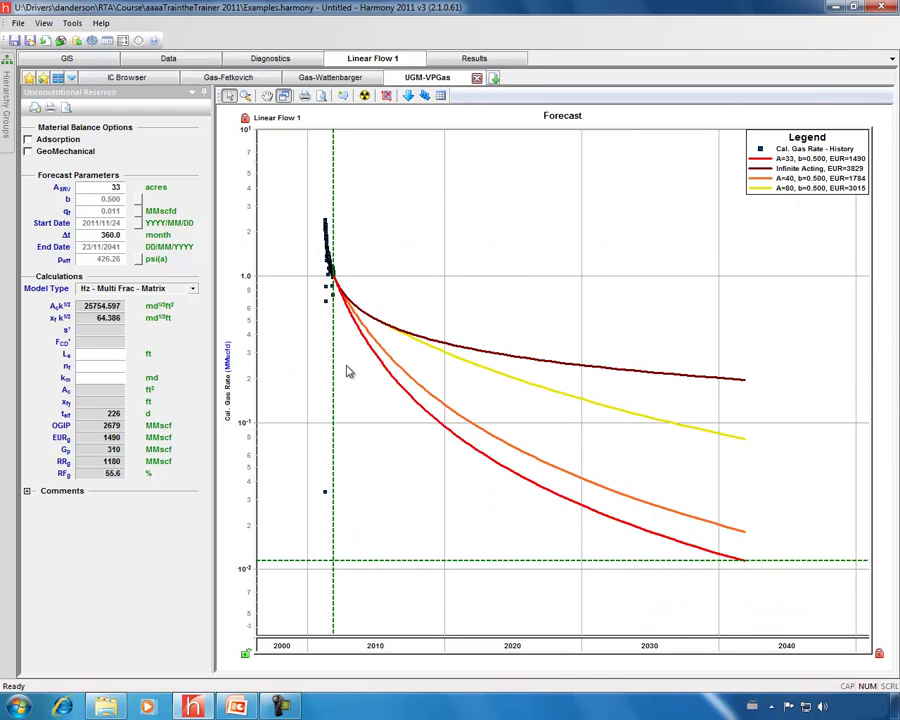
mouse_move(405, 398)
mouse_move(468, 450)
click(283, 95)
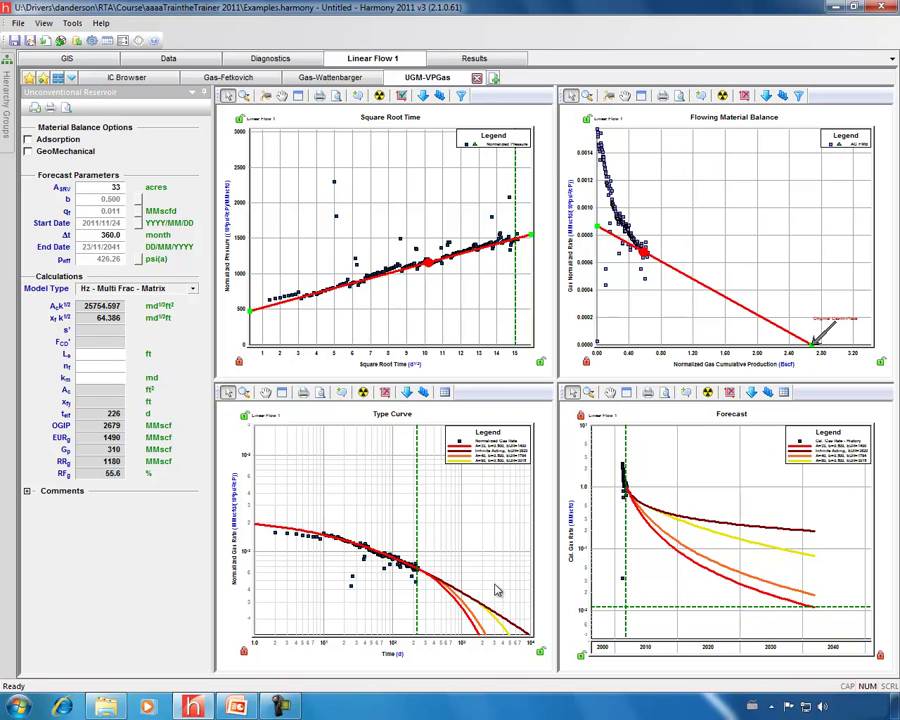
Set the multi-frac model's effective well length to 3200 ft, fracture count to 12 and matrix permeability to 0.0001 md
click(90, 358)
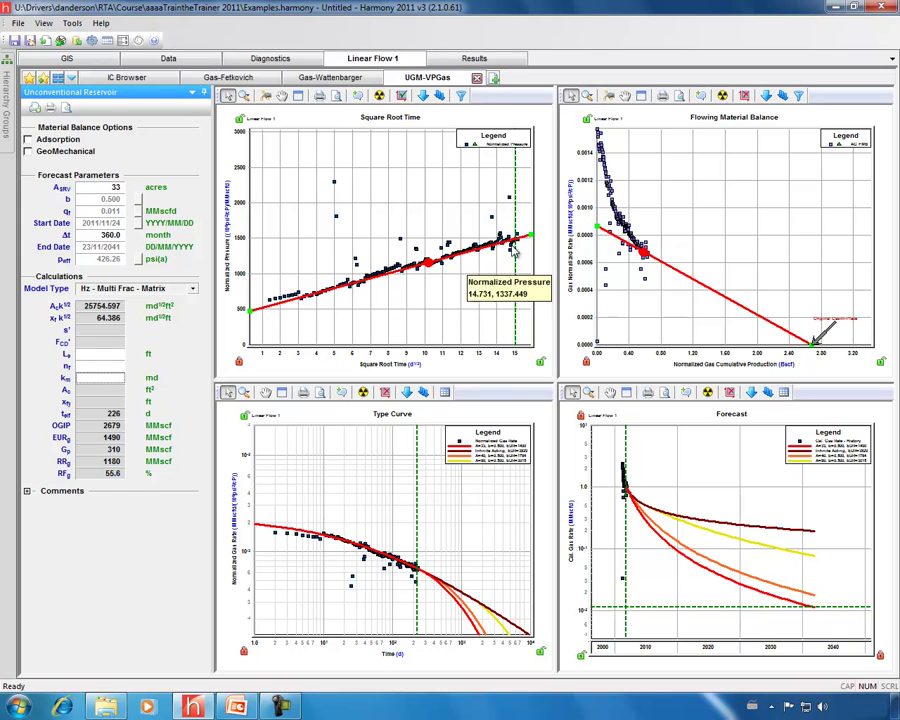
click(86, 357)
text(3200)
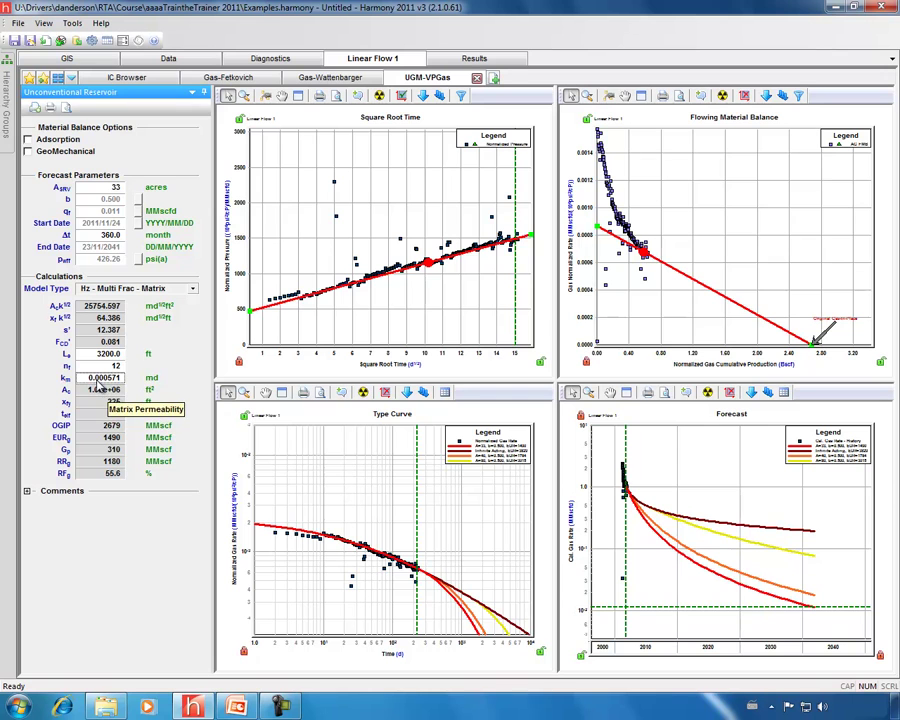
click(99, 380)
click(117, 378)
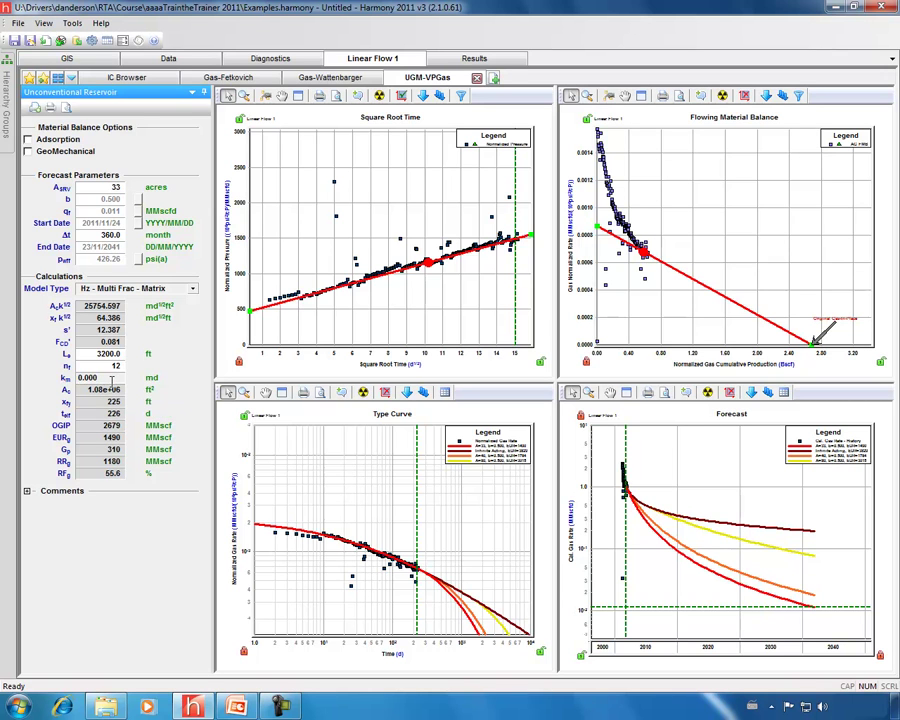
key(Return)
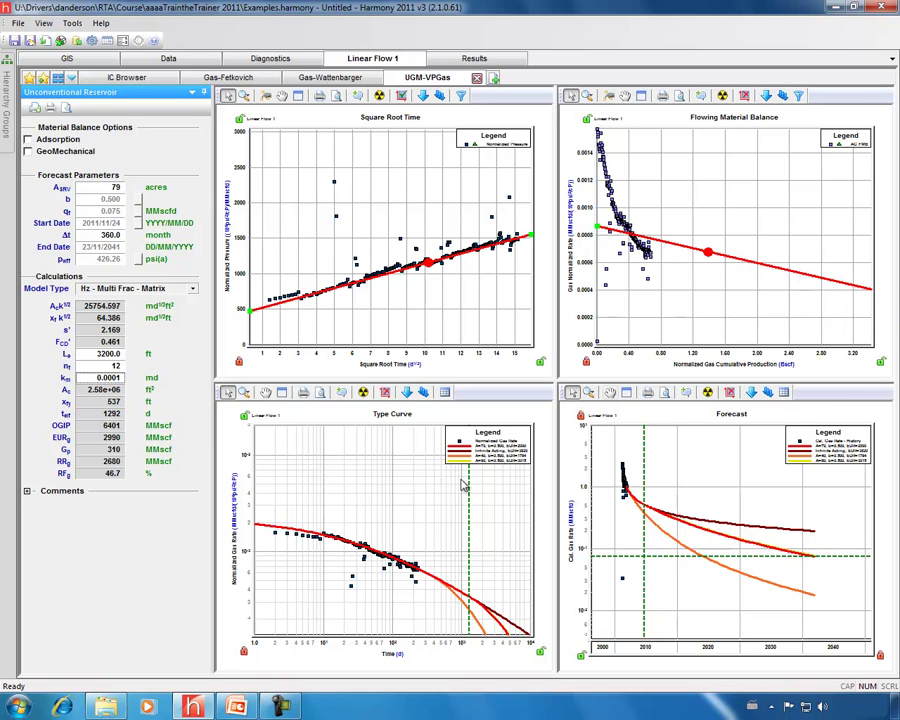
mouse_move(407, 569)
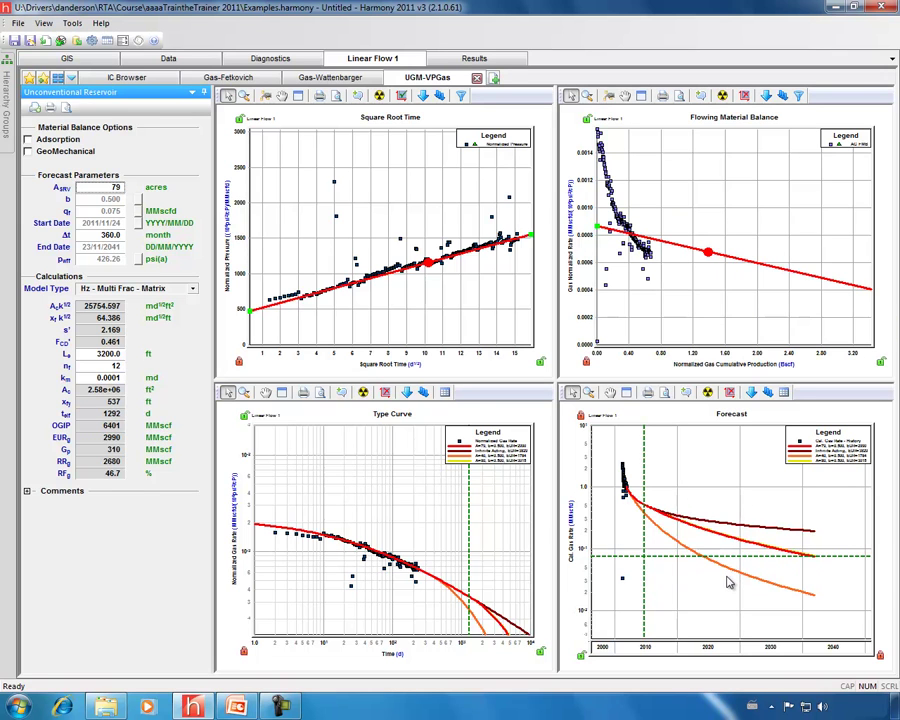
Add a Gas Rate vs. Cumulative Gas decline worksheet and show the UGM-VPGas forecast on it, extending the cumulative axis to 4000 MMscf
click(493, 78)
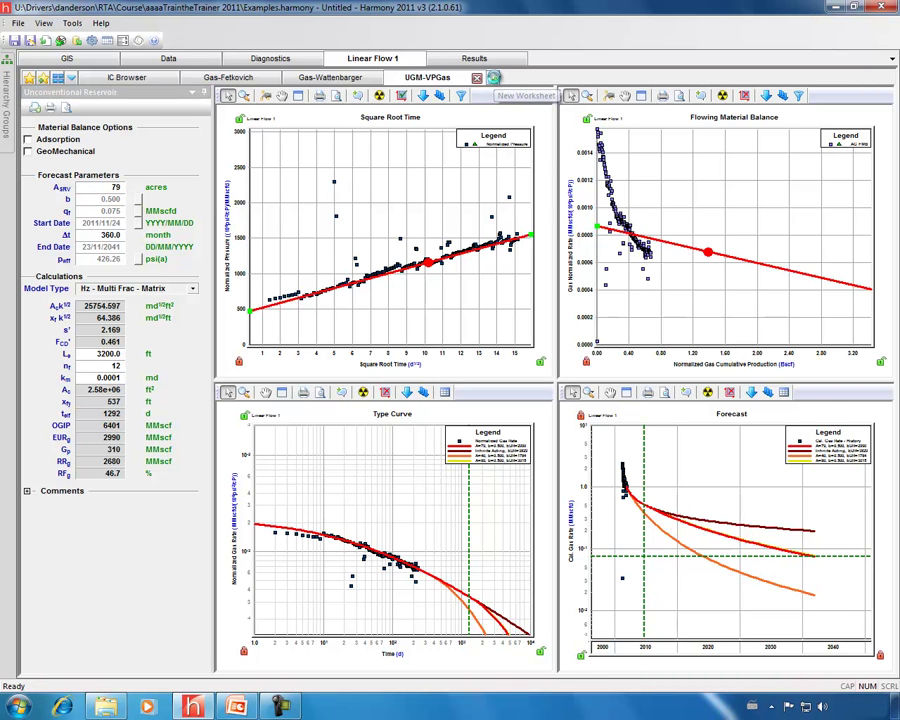
click(493, 78)
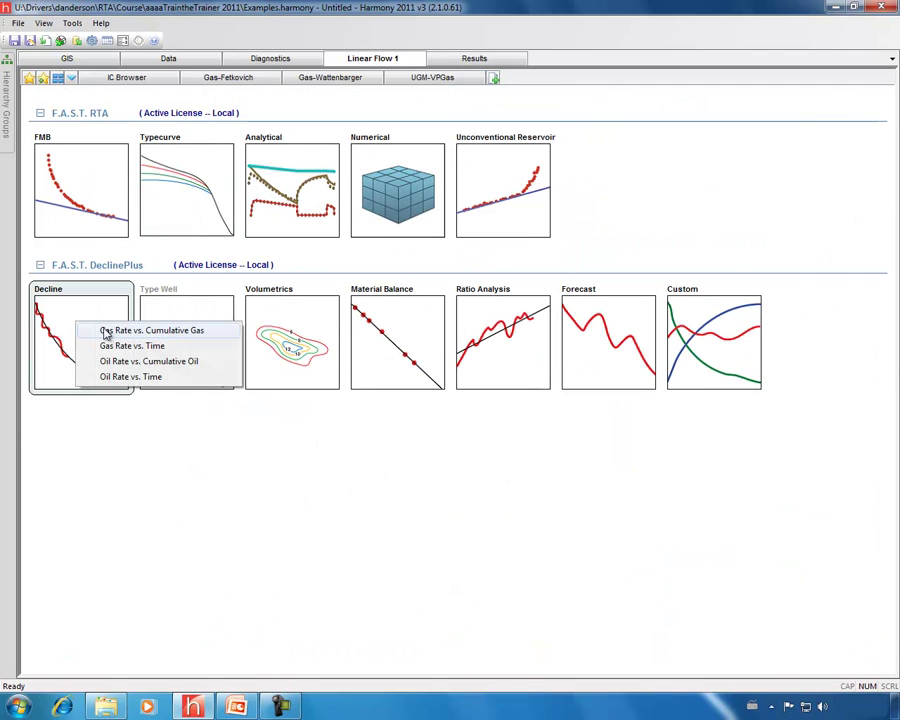
click(80, 332)
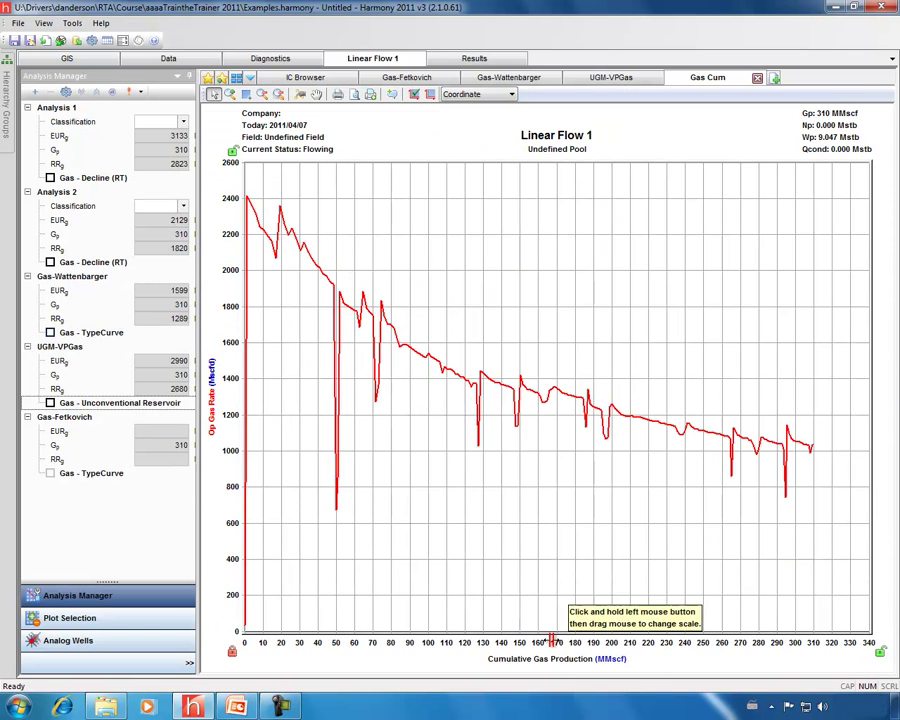
drag(580, 643, 455, 643)
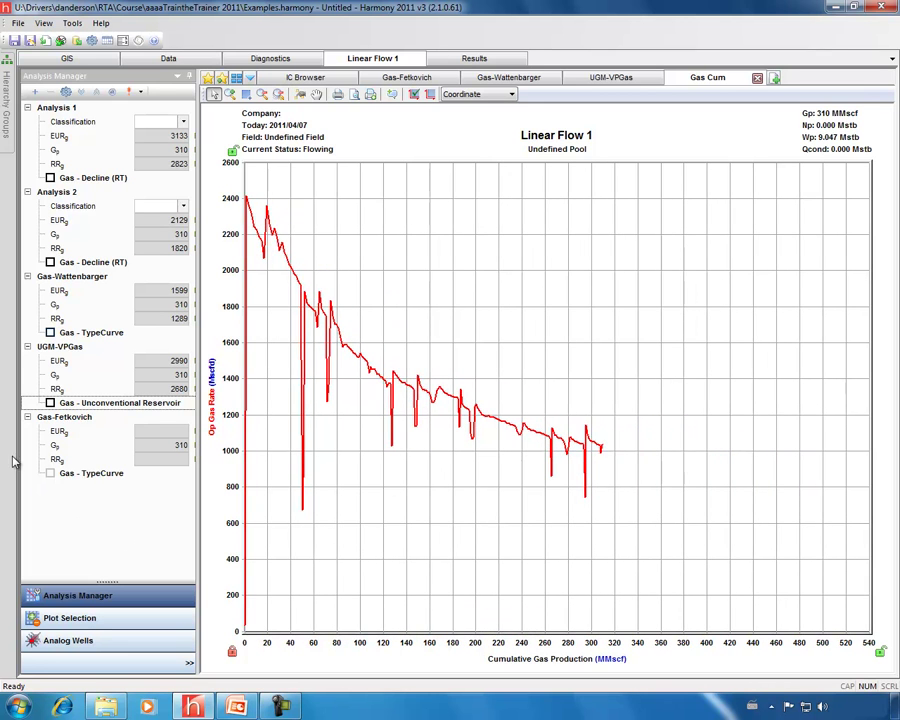
click(50, 402)
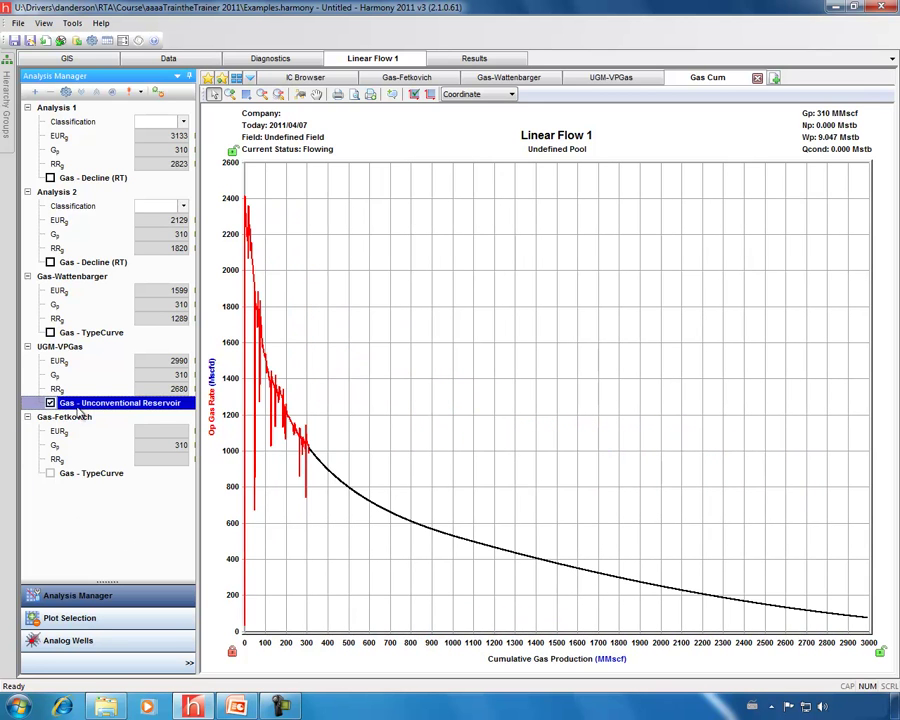
drag(310, 648, 291, 645)
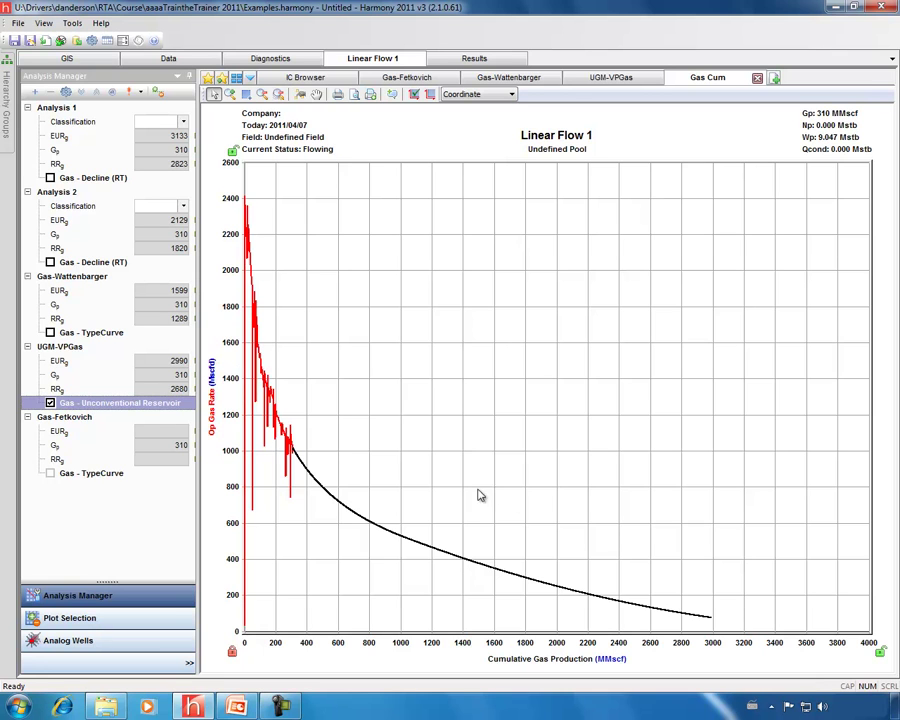
Add a decline analysis to the Gas Cum plot and rotate its line to follow the start of the UGM-VPGas forecast
click(34, 92)
click(71, 109)
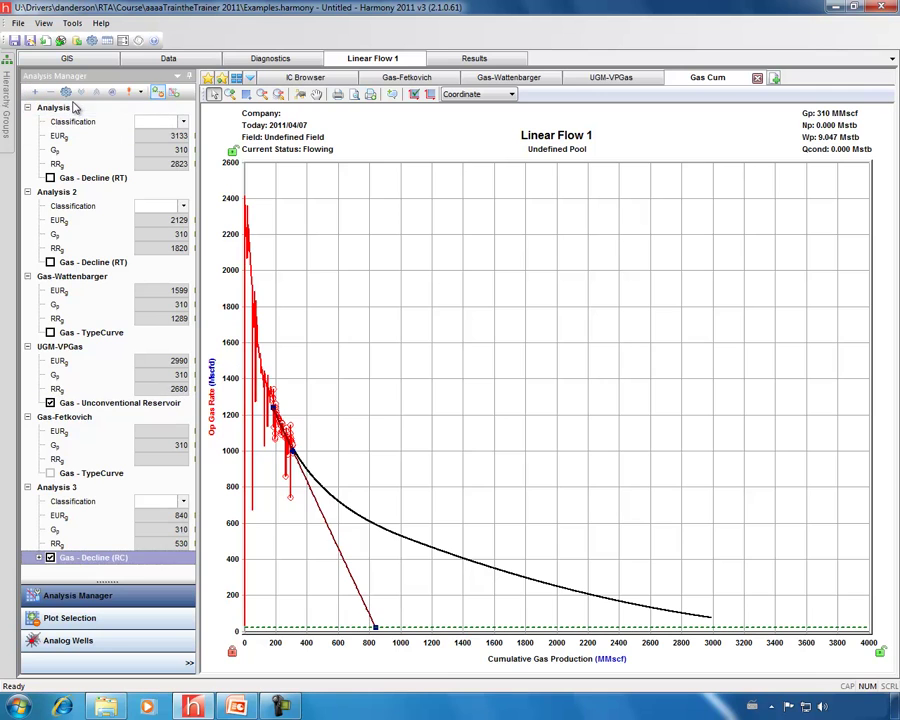
drag(360, 596, 350, 530)
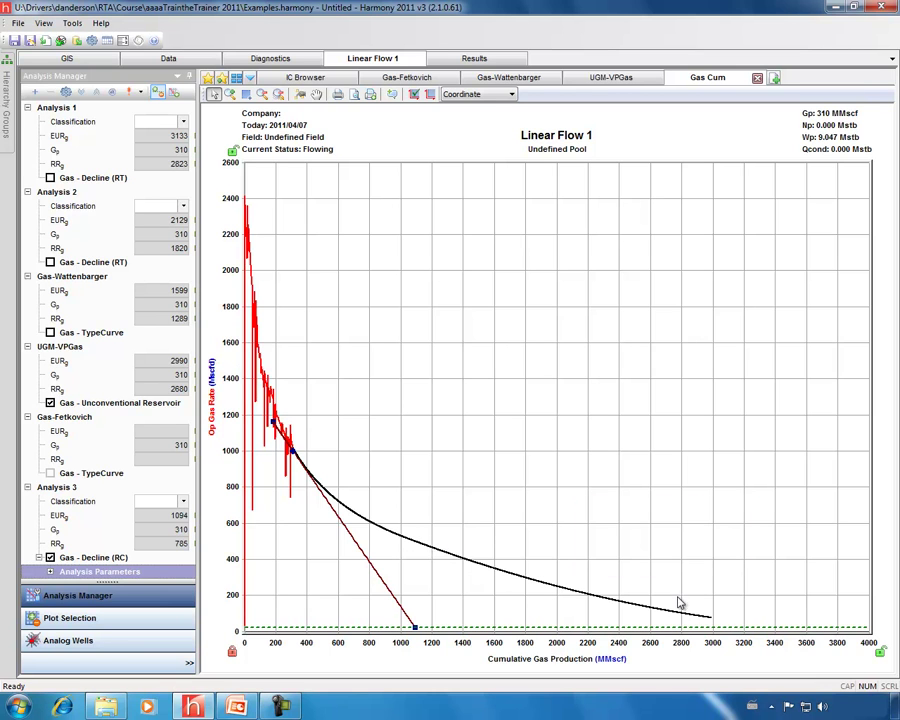
Refit the new decline to the production history from about 50 MMscf onward, and return to the UGM-VPGas worksheet
mouse_move(677, 614)
click(300, 94)
click(271, 116)
mouse_move(263, 279)
mouse_down()
mouse_move(284, 412)
mouse_move(307, 450)
mouse_up()
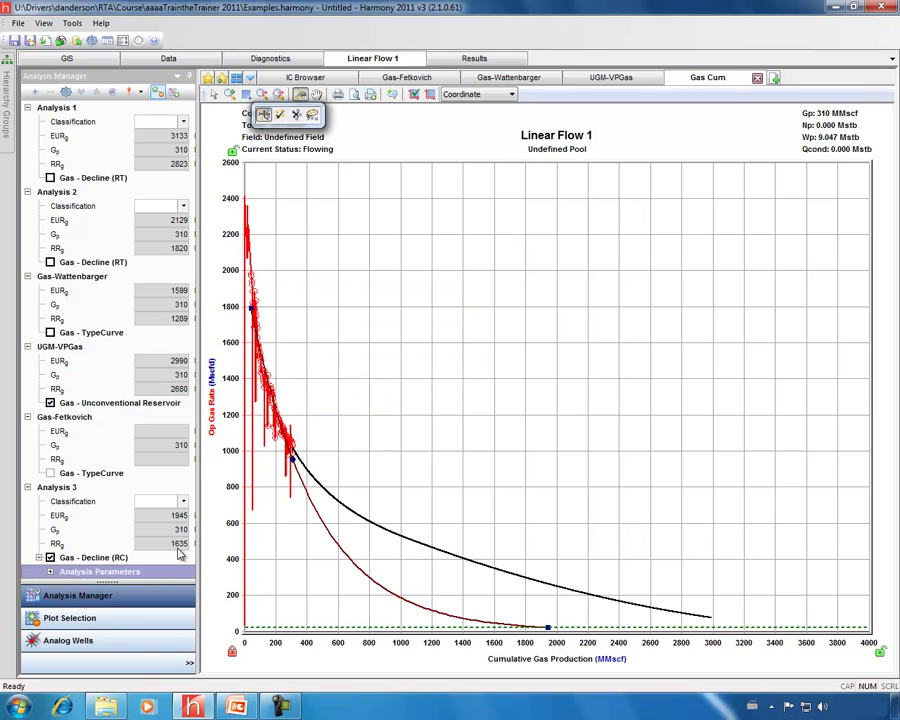
drag(306, 636, 319, 636)
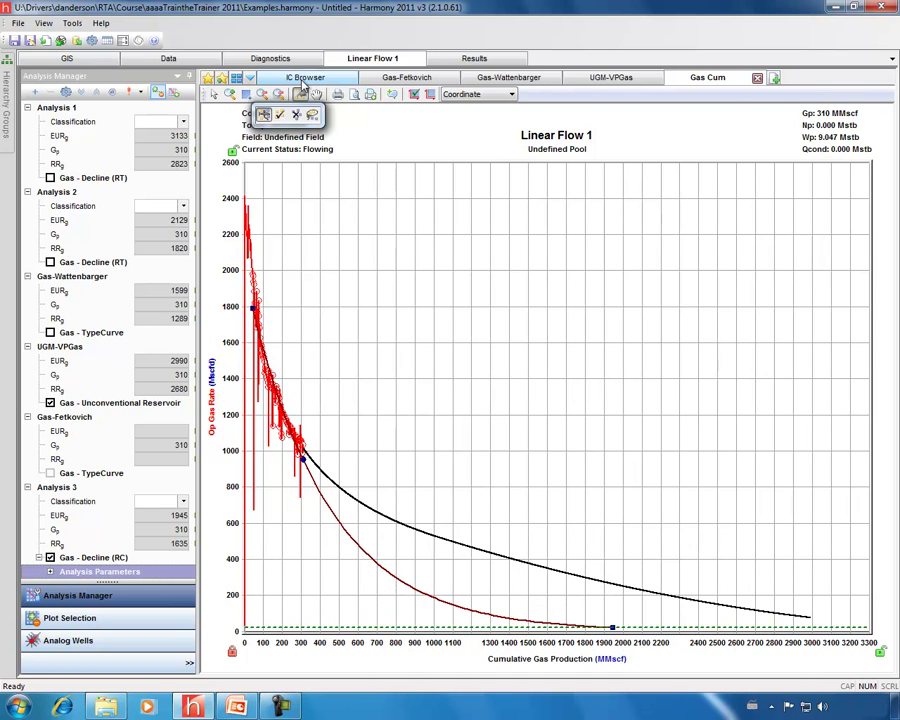
click(301, 94)
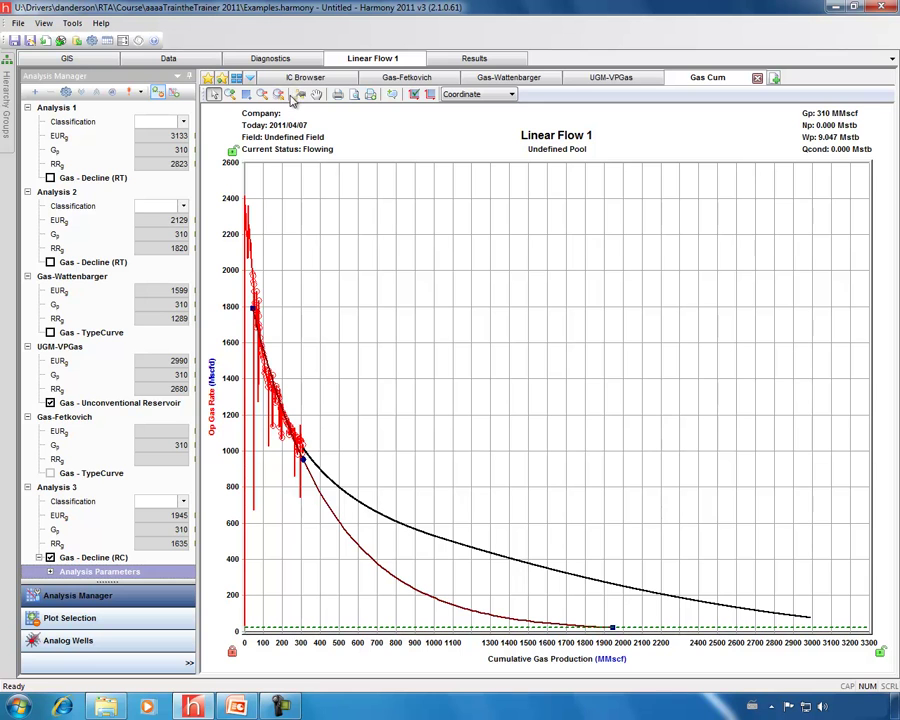
click(591, 80)
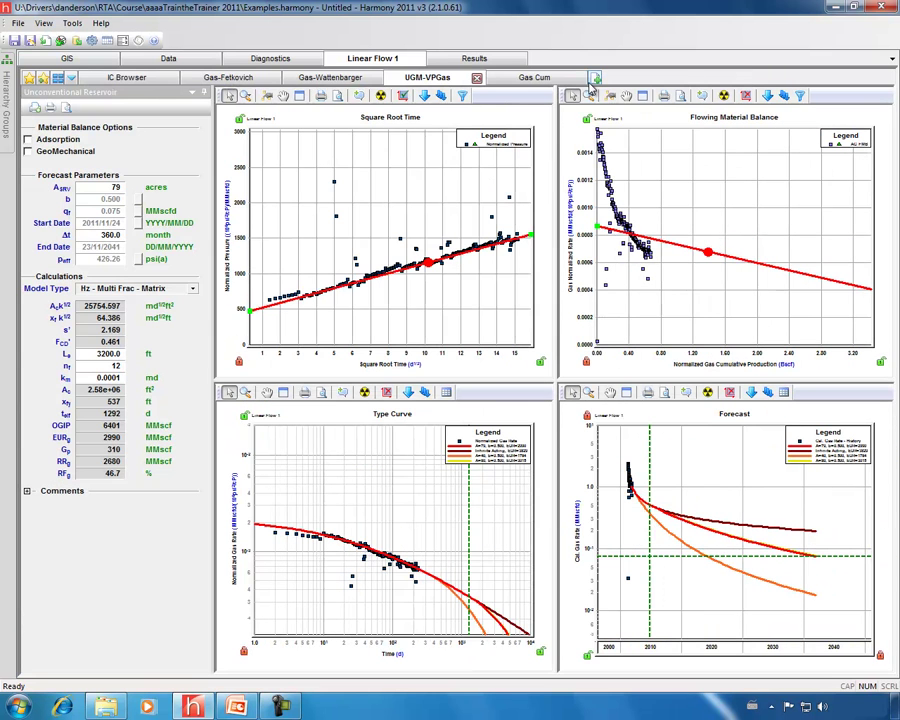